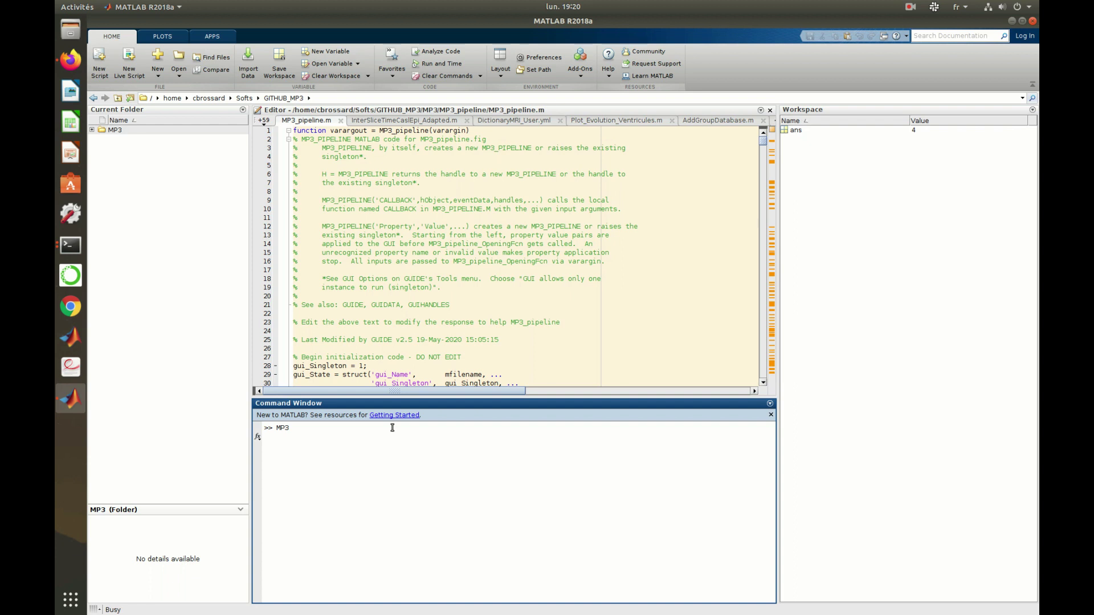
Add the MP3 folder in Current Folder to the MATLAB search path
{"action": "left_click", "coordinate": [207, 133]}
{"action": "right_click", "coordinate": [206, 130]}
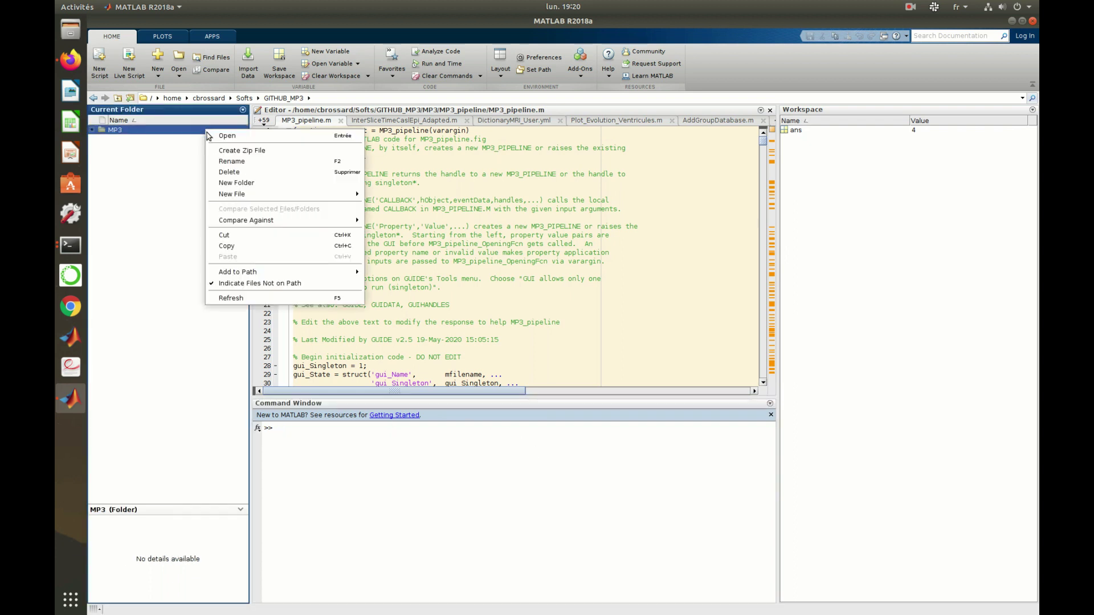
{"action": "mouse_move", "coordinate": [263, 277]}
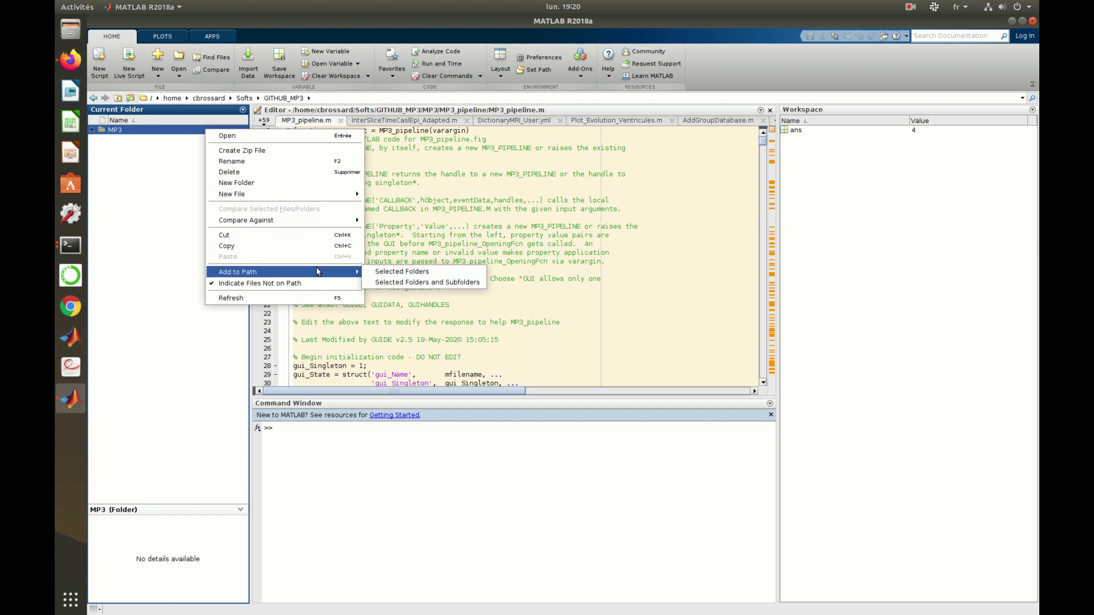
{"action": "left_click", "coordinate": [412, 284]}
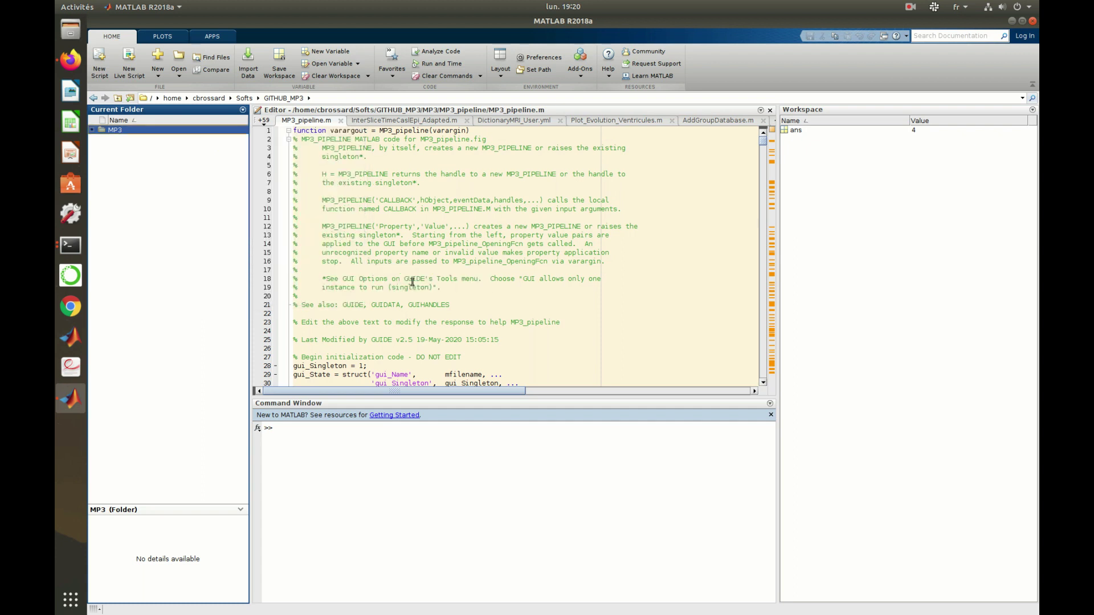
Launch the MP3 application by running MP3 in the Command Window
{"action": "left_click", "coordinate": [376, 429]}
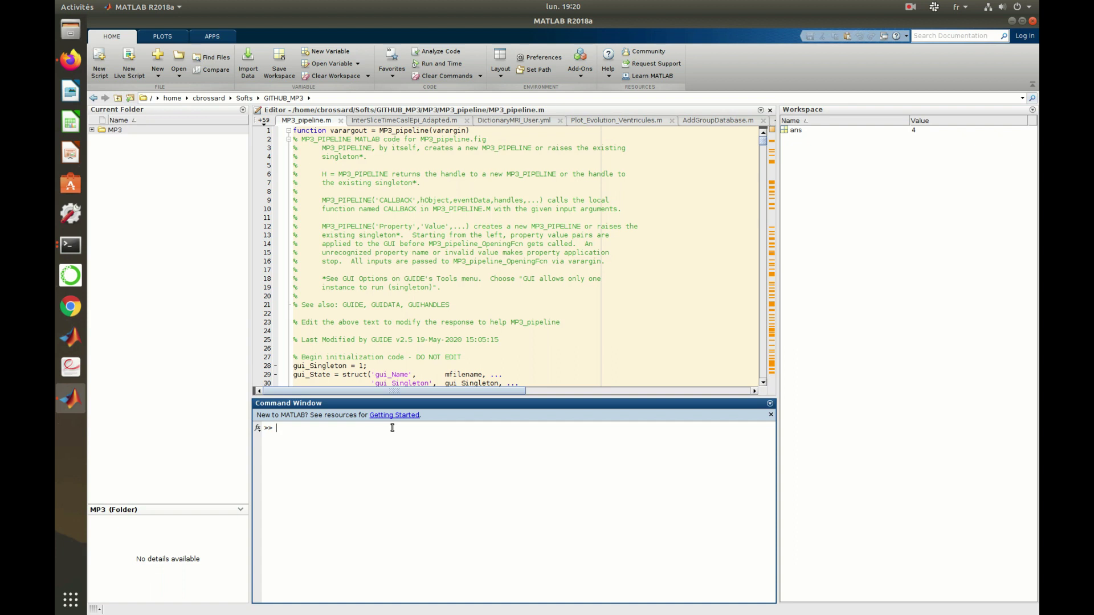
{"action": "type", "text": "MP3"}
{"action": "key", "text": "Return"}
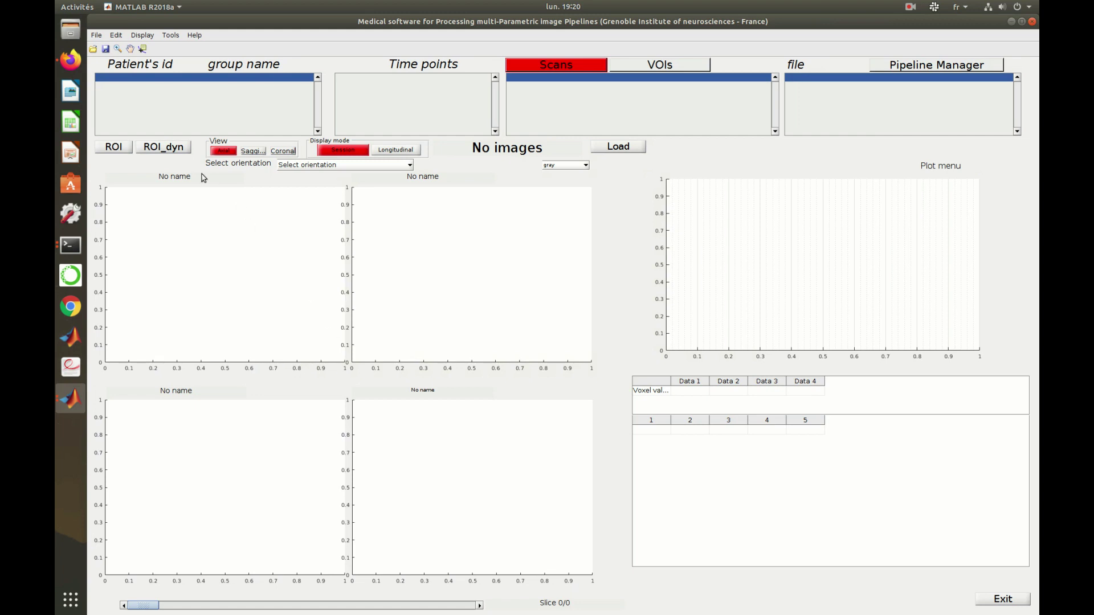
Start a new project and browse to the DATA/Projects_MP3 folder
{"action": "left_click", "coordinate": [96, 35]}
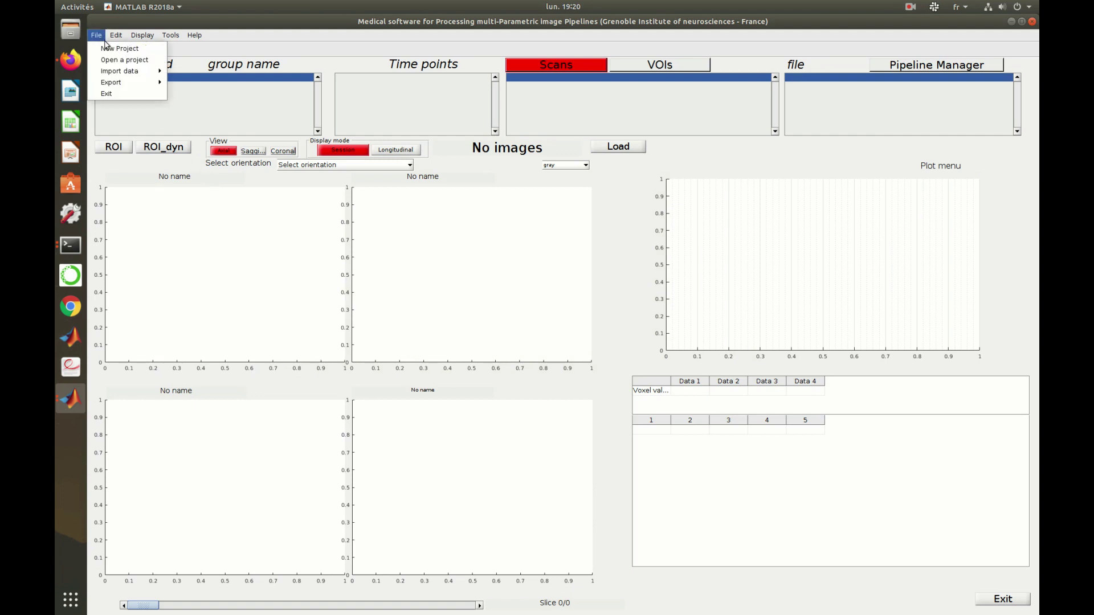
{"action": "left_click", "coordinate": [142, 49]}
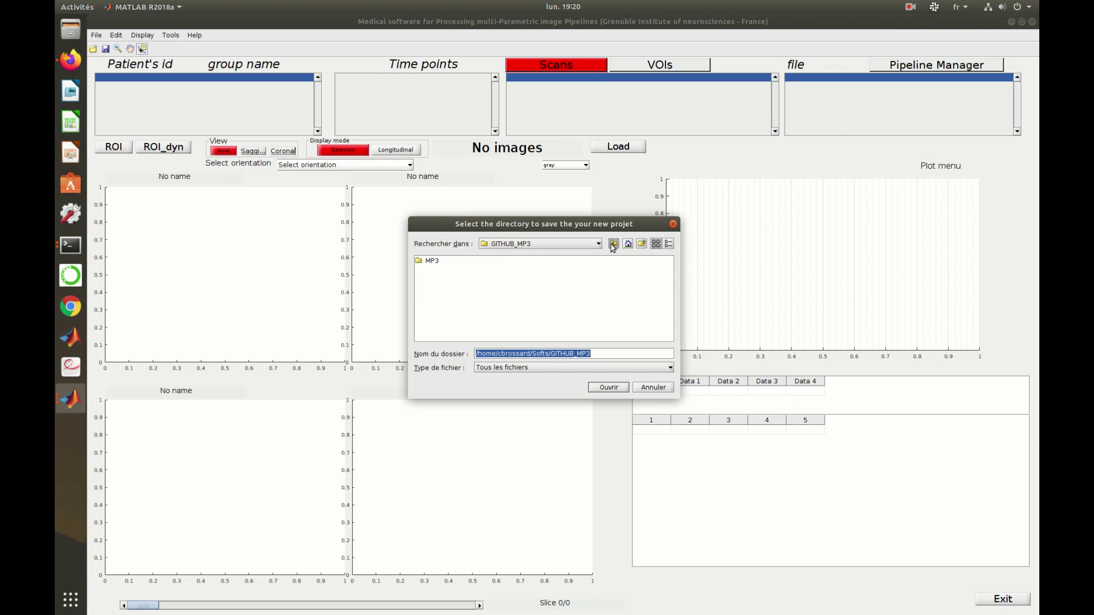
{"action": "left_click", "coordinate": [613, 244]}
{"action": "left_click", "coordinate": [614, 244]}
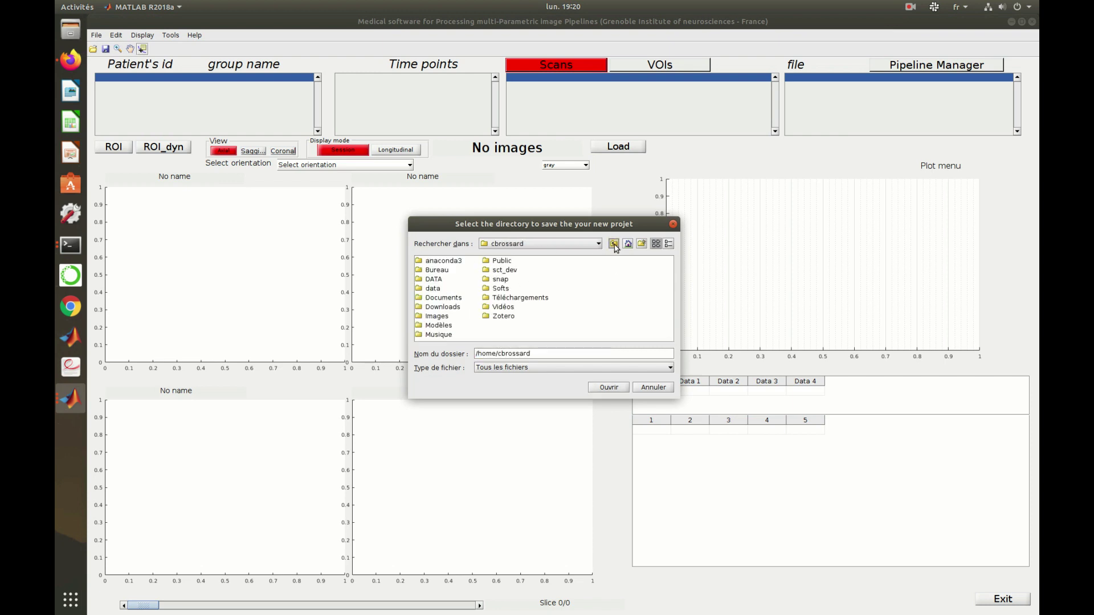
{"action": "double_click", "coordinate": [428, 279]}
{"action": "double_click", "coordinate": [436, 271]}
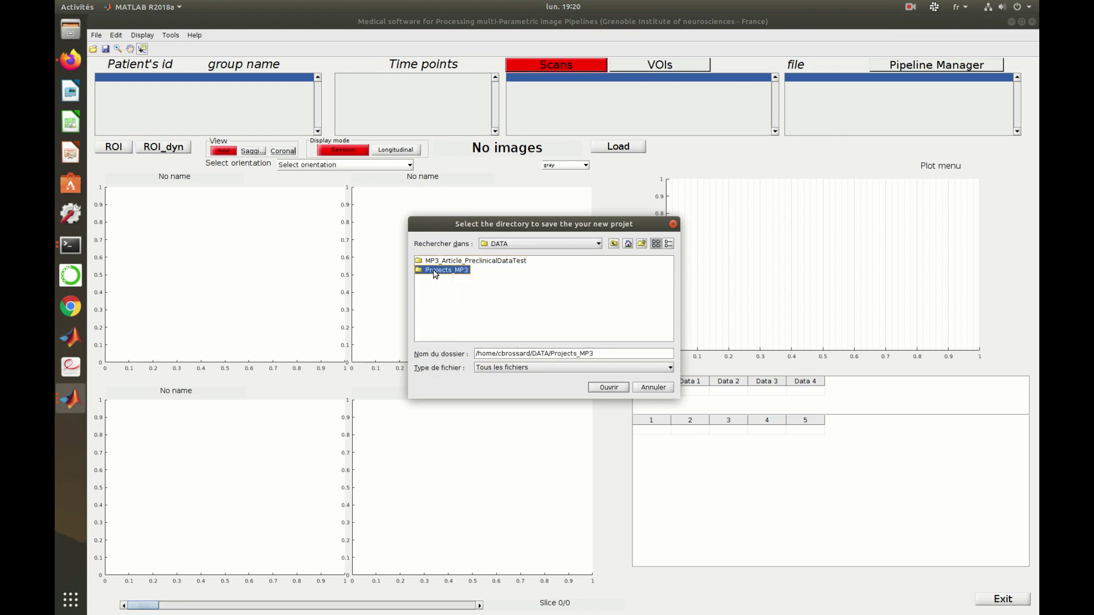
Create a Demo1 folder there and choose it as the project folder
{"action": "right_click", "coordinate": [435, 272]}
{"action": "left_click", "coordinate": [454, 300]}
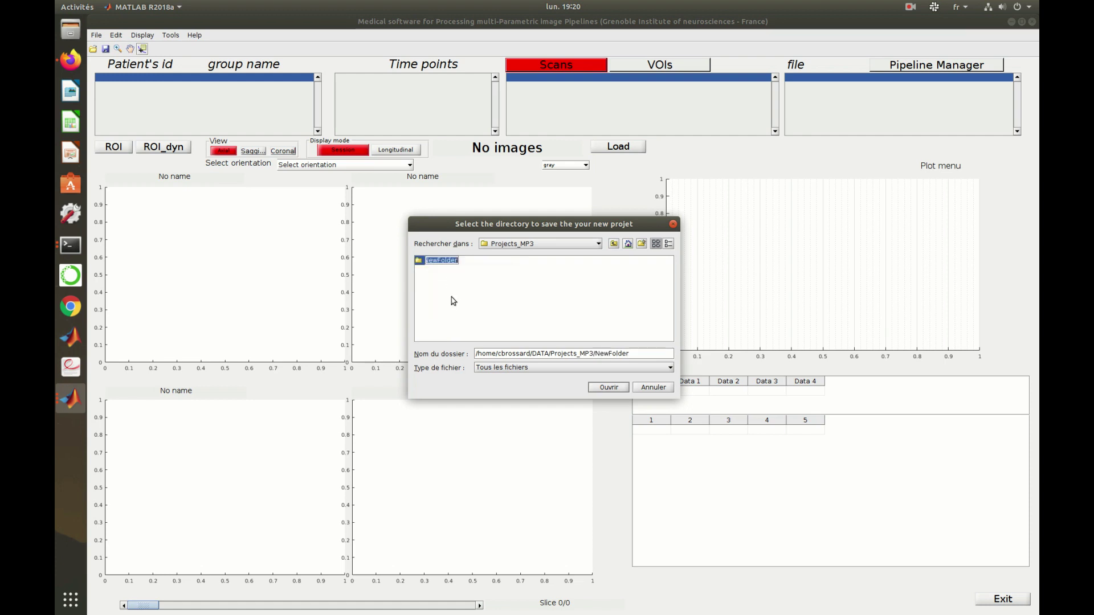
{"action": "type", "text": "Demo1"}
{"action": "key", "text": "Return"}
{"action": "left_click", "coordinate": [605, 391]}
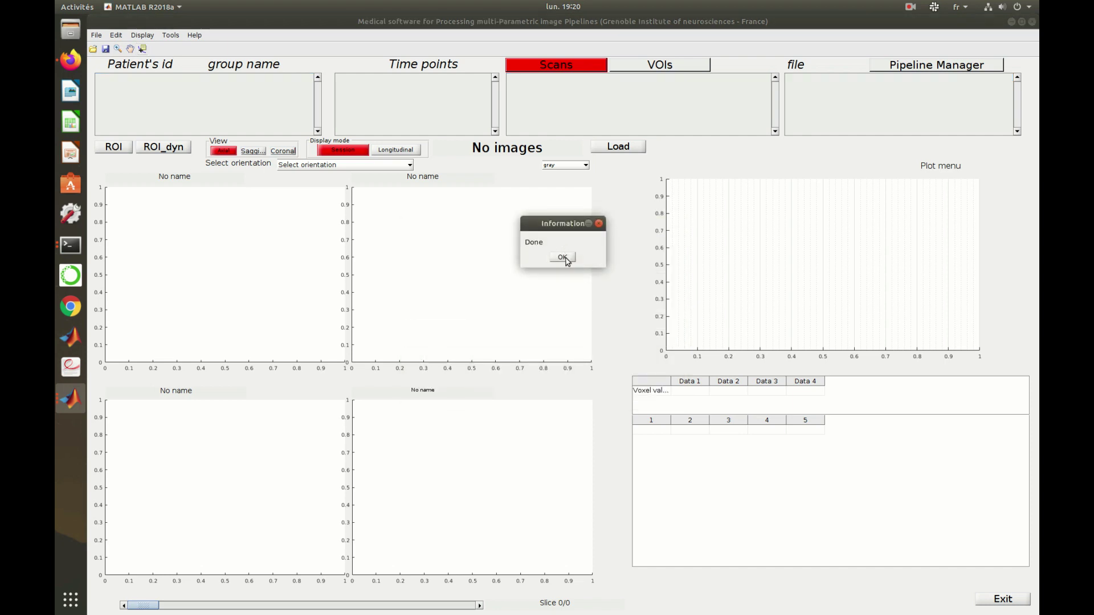
{"action": "left_click", "coordinate": [562, 257]}
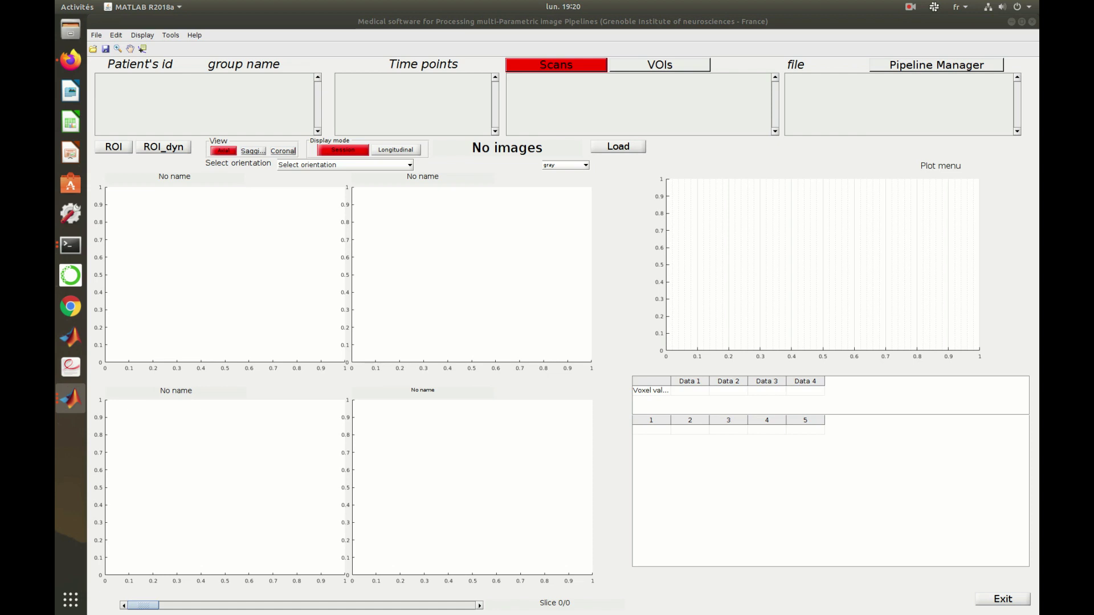
Open the MRI Files Manager through Import data > Import Raw Data
{"action": "left_click", "coordinate": [96, 35]}
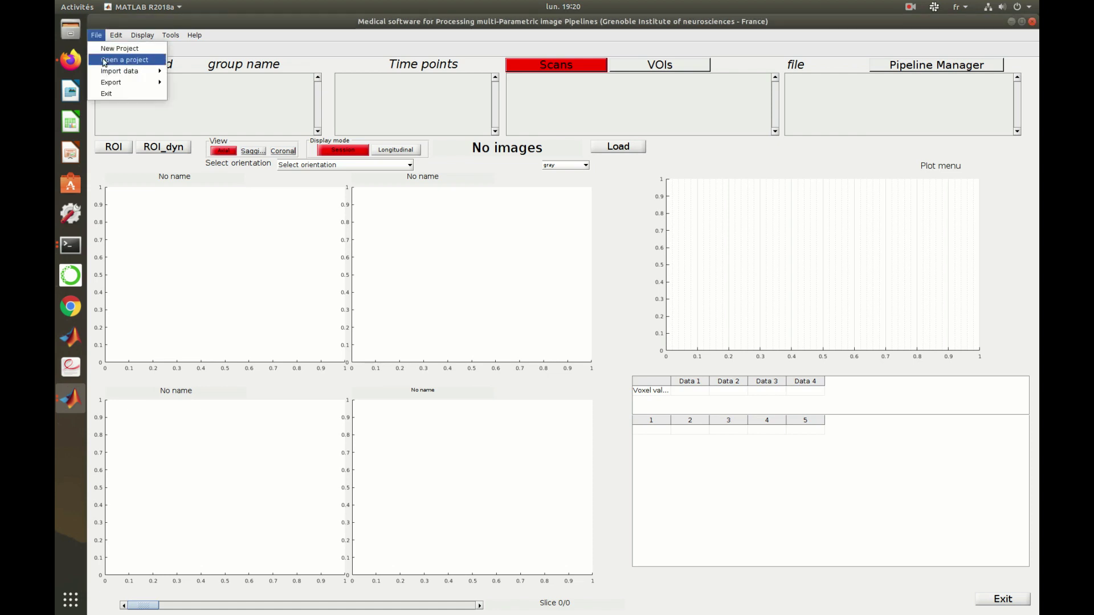
{"action": "mouse_move", "coordinate": [122, 71]}
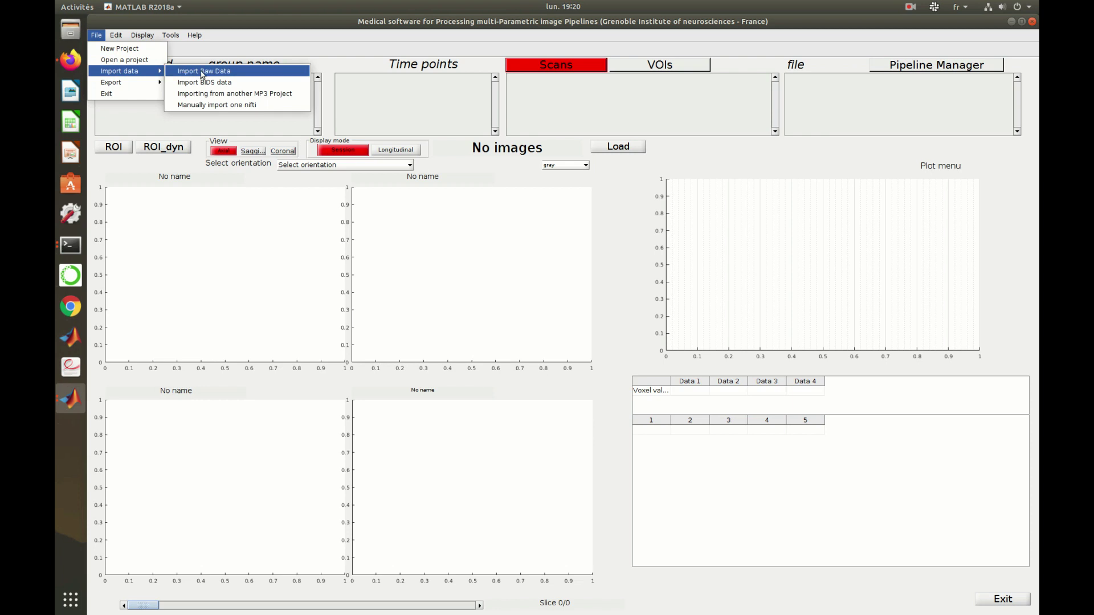
{"action": "left_click", "coordinate": [239, 73]}
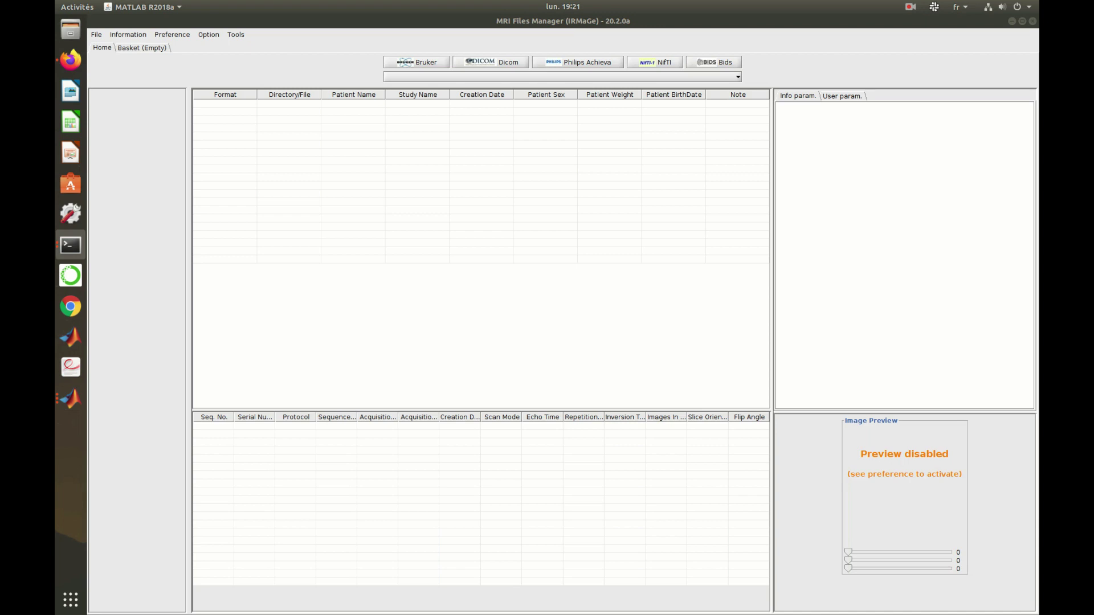
Load DATA/MP3_Article_PreclinicalDataTest/Dataset as the Bruker data source
{"action": "left_click", "coordinate": [426, 63]}
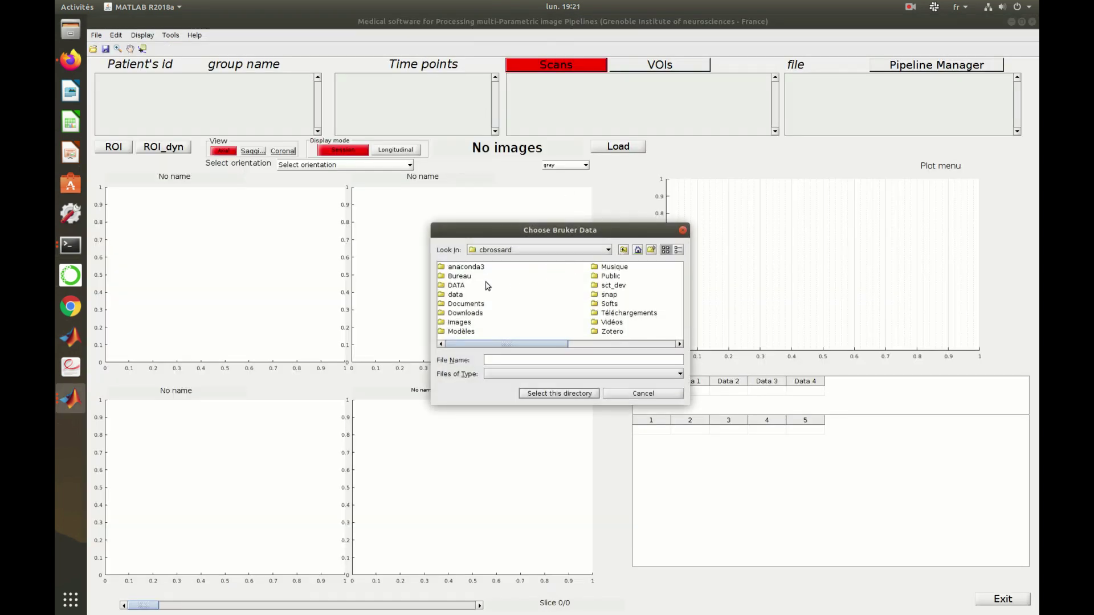
{"action": "double_click", "coordinate": [457, 284]}
{"action": "double_click", "coordinate": [472, 268]}
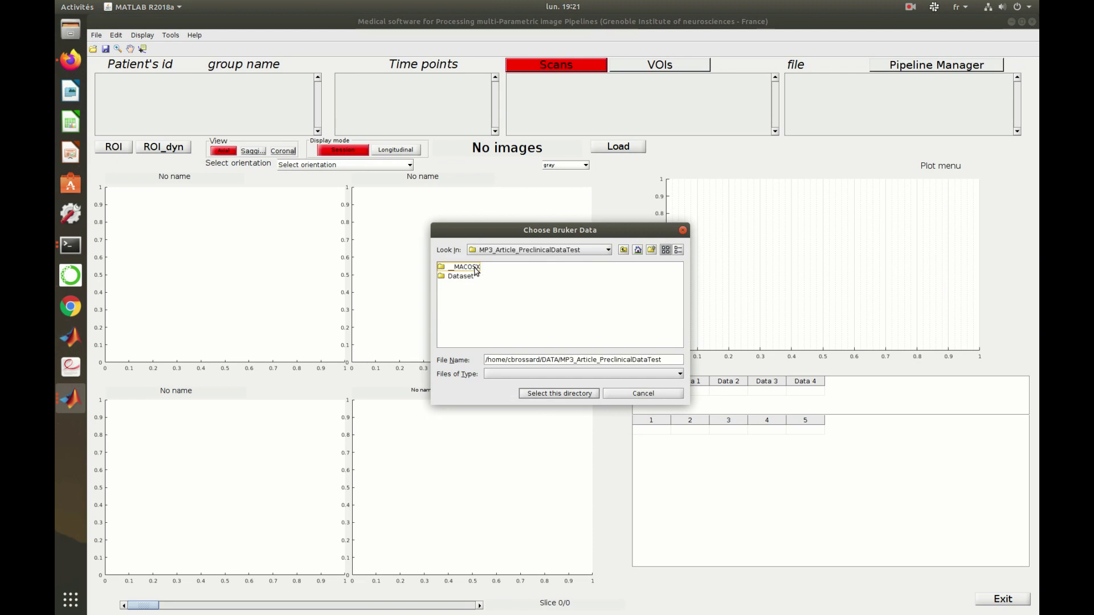
{"action": "double_click", "coordinate": [468, 277]}
{"action": "double_click", "coordinate": [468, 276]}
{"action": "left_click", "coordinate": [538, 393]}
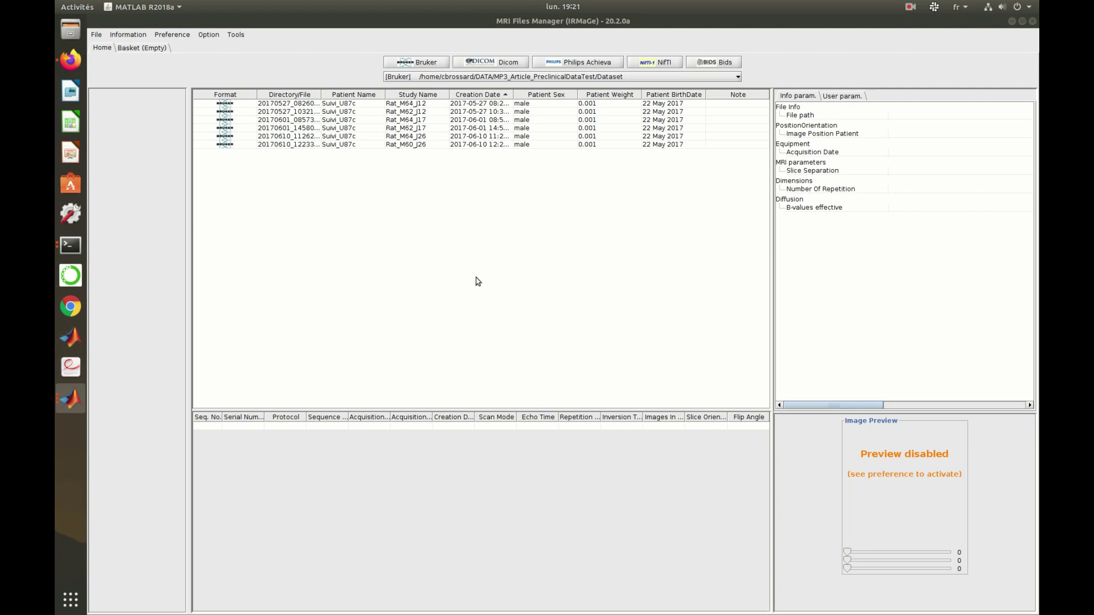
Inspect Rat_M64_J12's eb_MGEFIDSE and DCE scans, then select all six sessions
{"action": "left_click", "coordinate": [346, 104]}
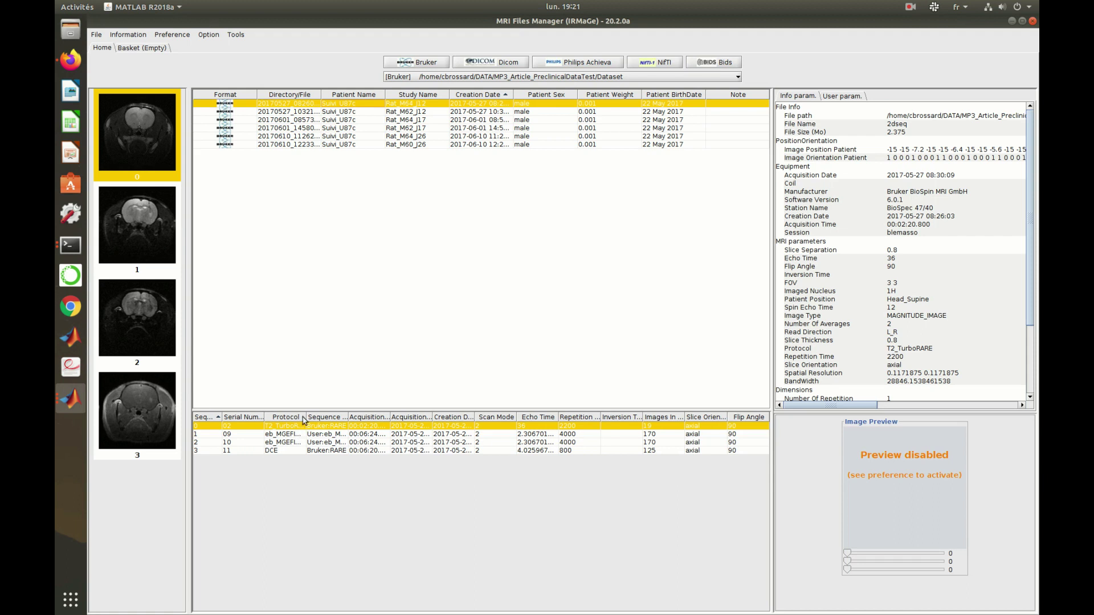
{"action": "left_click_drag", "start_coordinate": [306, 419], "coordinate": [340, 419]}
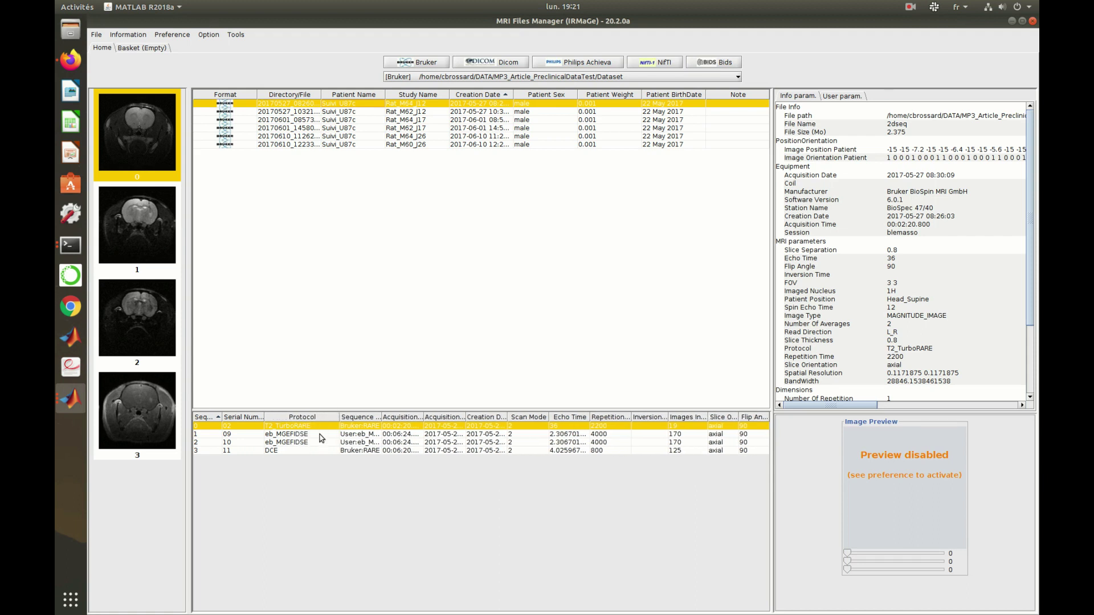
{"action": "left_click", "coordinate": [320, 434]}
{"action": "left_click", "coordinate": [316, 443]}
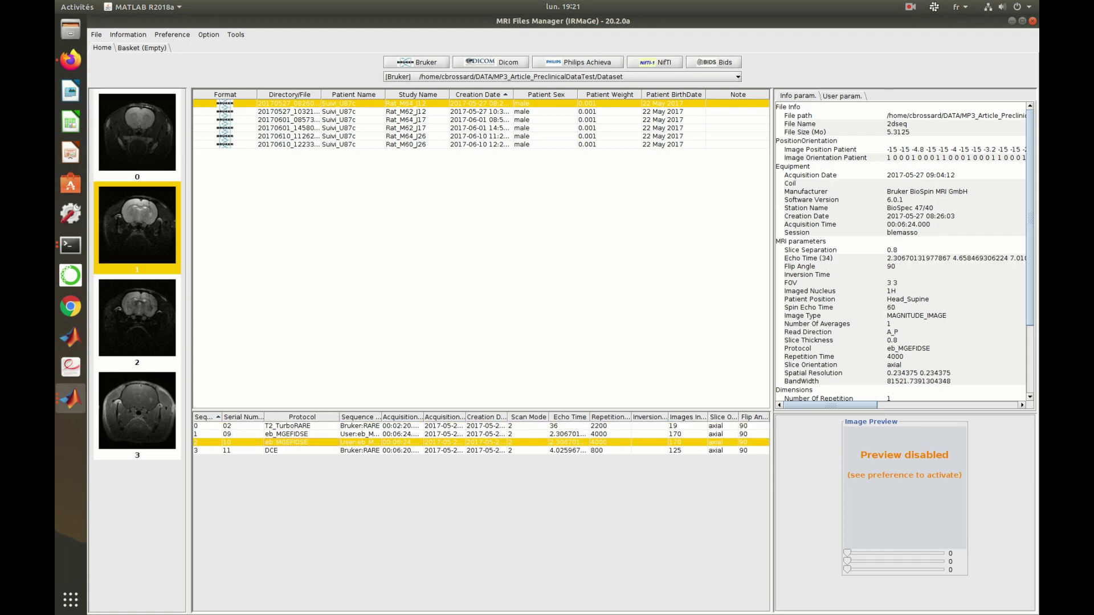
{"action": "left_click", "coordinate": [314, 451]}
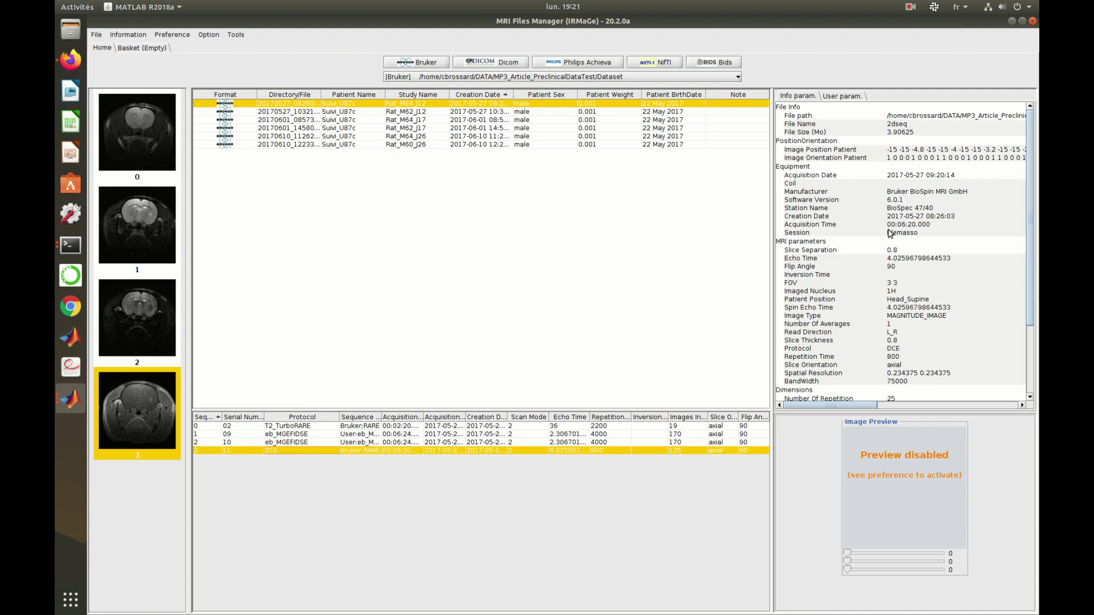
{"action": "left_click", "coordinate": [918, 174]}
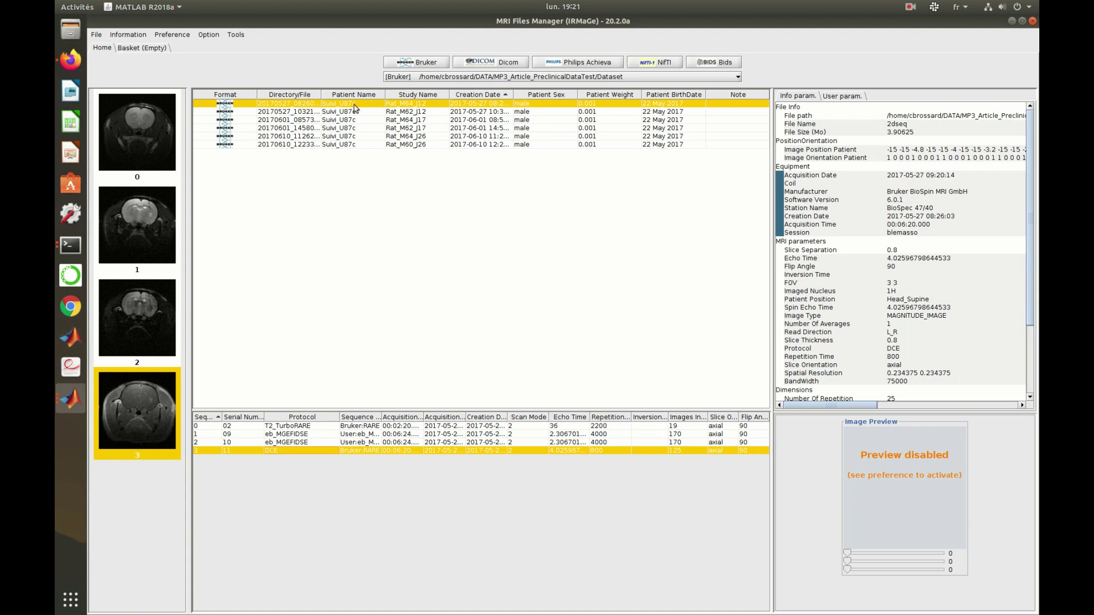
{"action": "left_click", "coordinate": [365, 120]}
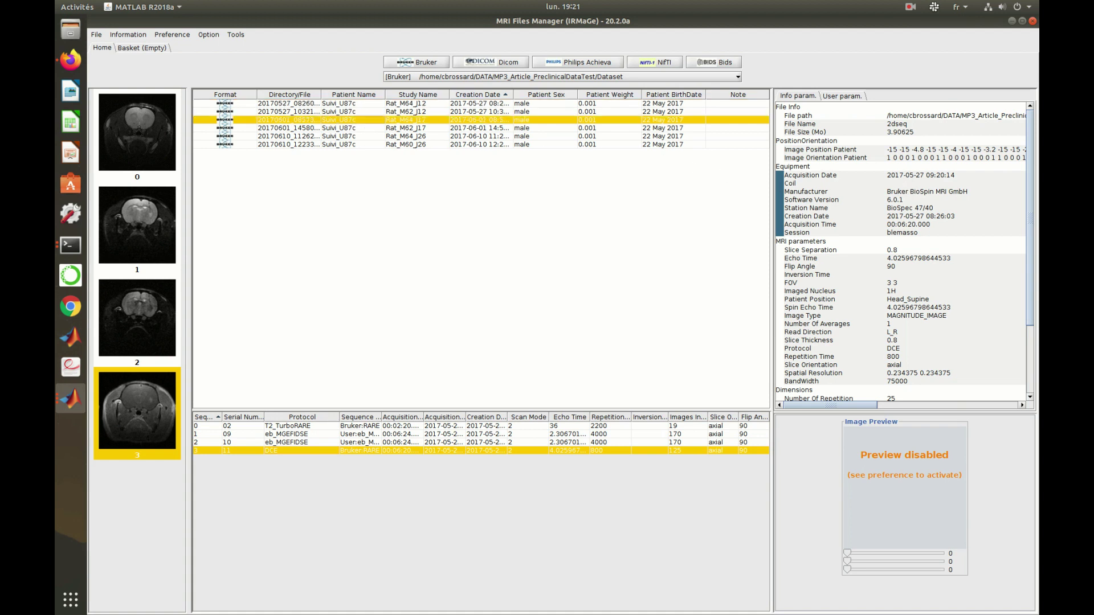
{"action": "key", "text": "ctrl+a"}
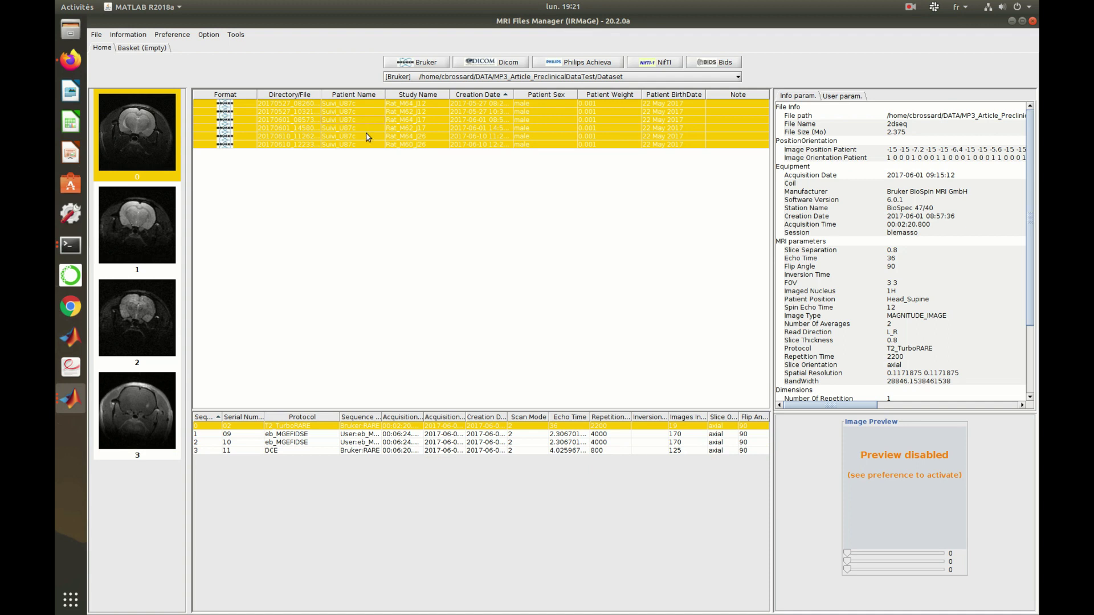
Add every sequence of the six sessions to the basket and export the 24 files to MP3
{"action": "right_click", "coordinate": [367, 137]}
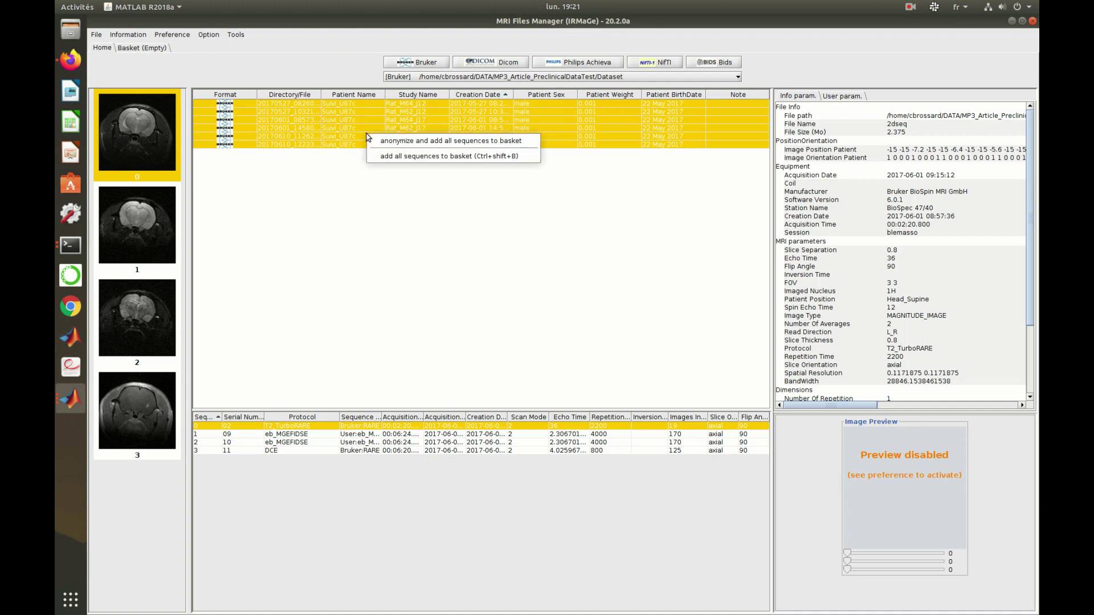
{"action": "left_click", "coordinate": [398, 157]}
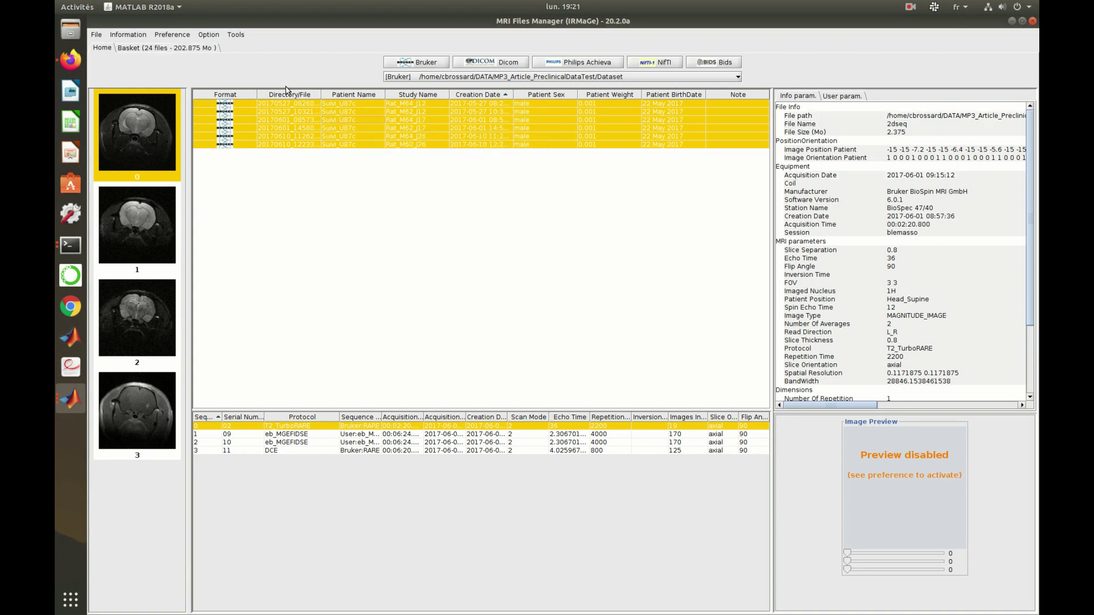
{"action": "left_click", "coordinate": [199, 49]}
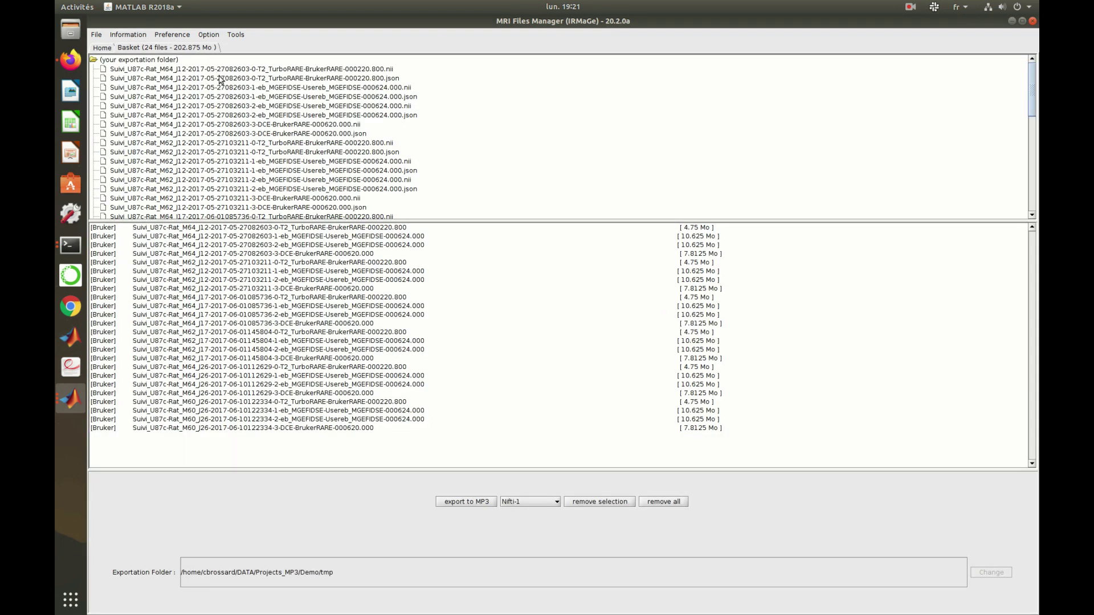
{"action": "left_click", "coordinate": [466, 504]}
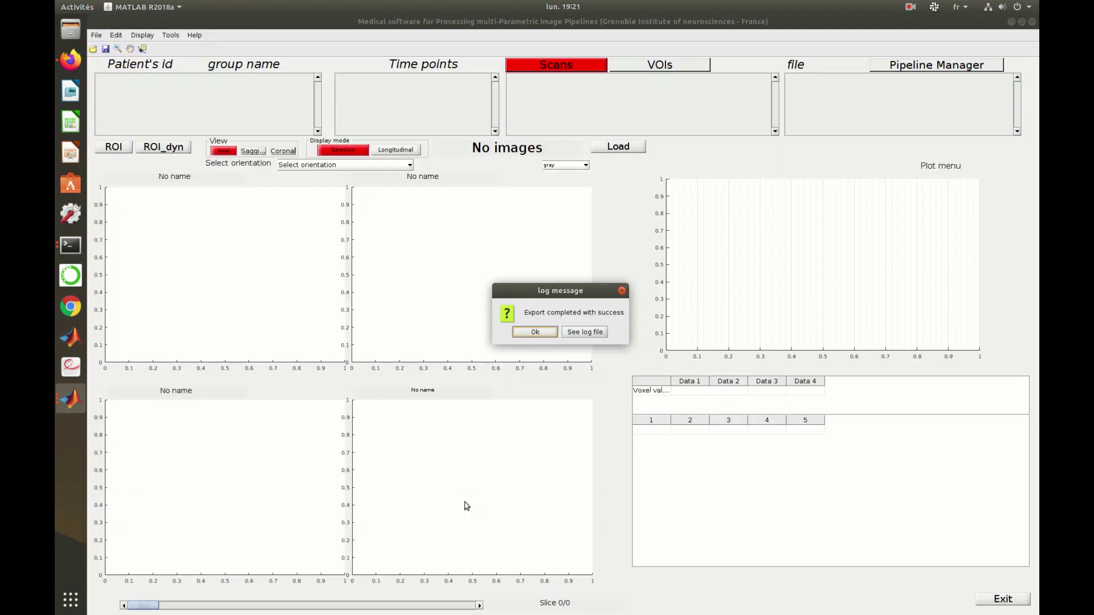
Import the first session as patient M60, time point J26
{"action": "left_click", "coordinate": [536, 333]}
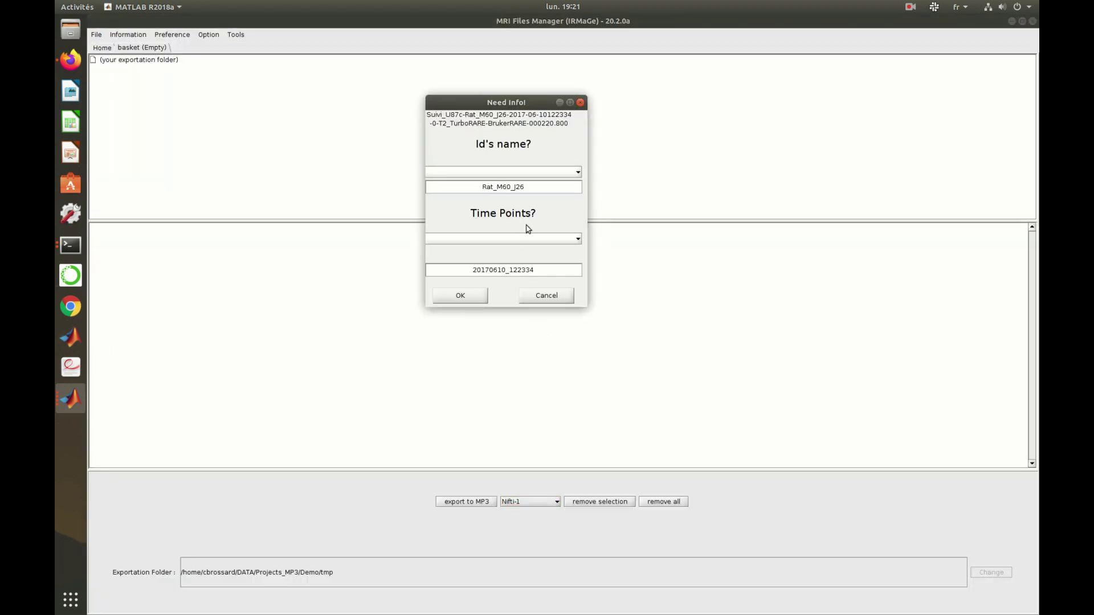
{"action": "left_click_drag", "start_coordinate": [521, 187], "coordinate": [447, 189]}
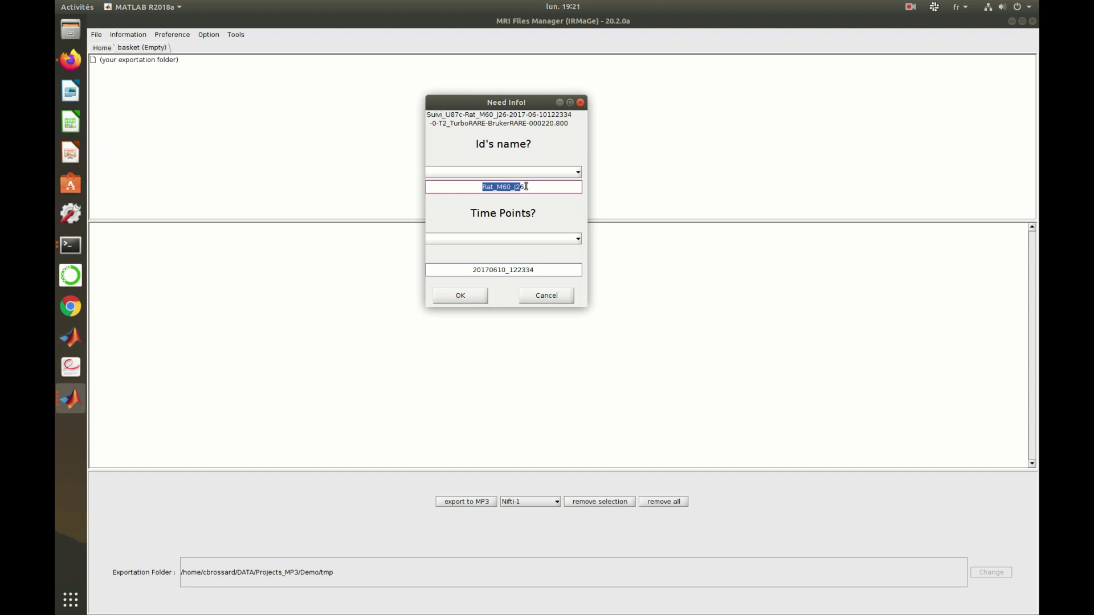
{"action": "double_click", "coordinate": [459, 188]}
{"action": "type", "text": "M60"}
{"action": "left_click", "coordinate": [531, 269]}
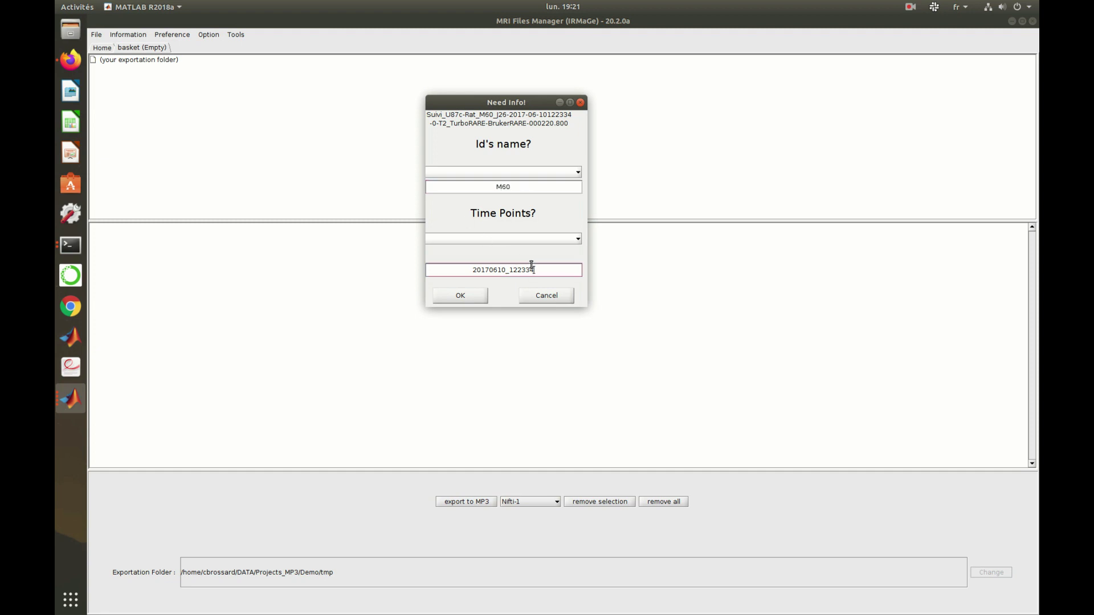
{"action": "left_click_drag", "start_coordinate": [532, 269], "coordinate": [454, 255]}
{"action": "type", "text": "J26"}
{"action": "left_click", "coordinate": [470, 296]}
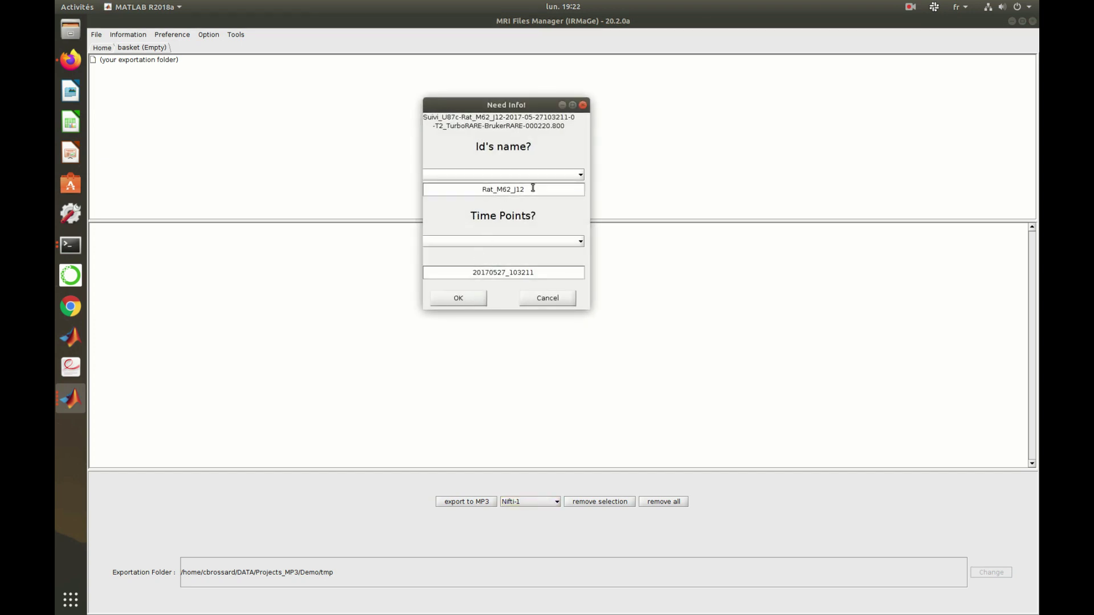
Import the next session as patient M62, time point J12
{"action": "left_click_drag", "start_coordinate": [531, 189], "coordinate": [420, 185]}
{"action": "type", "text": "M62"}
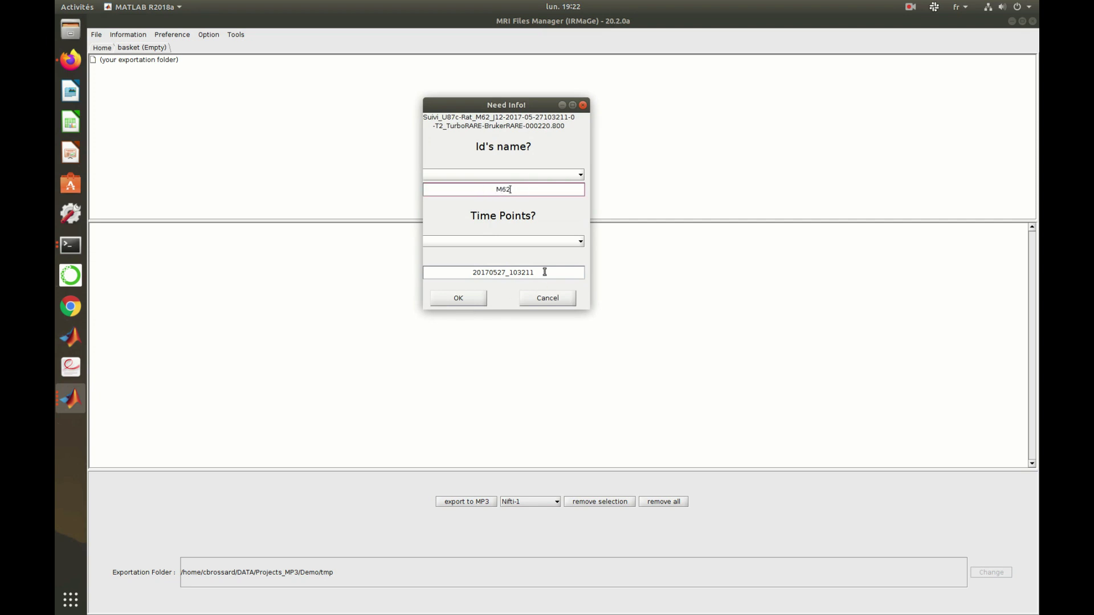
{"action": "left_click_drag", "start_coordinate": [541, 271], "coordinate": [435, 271]}
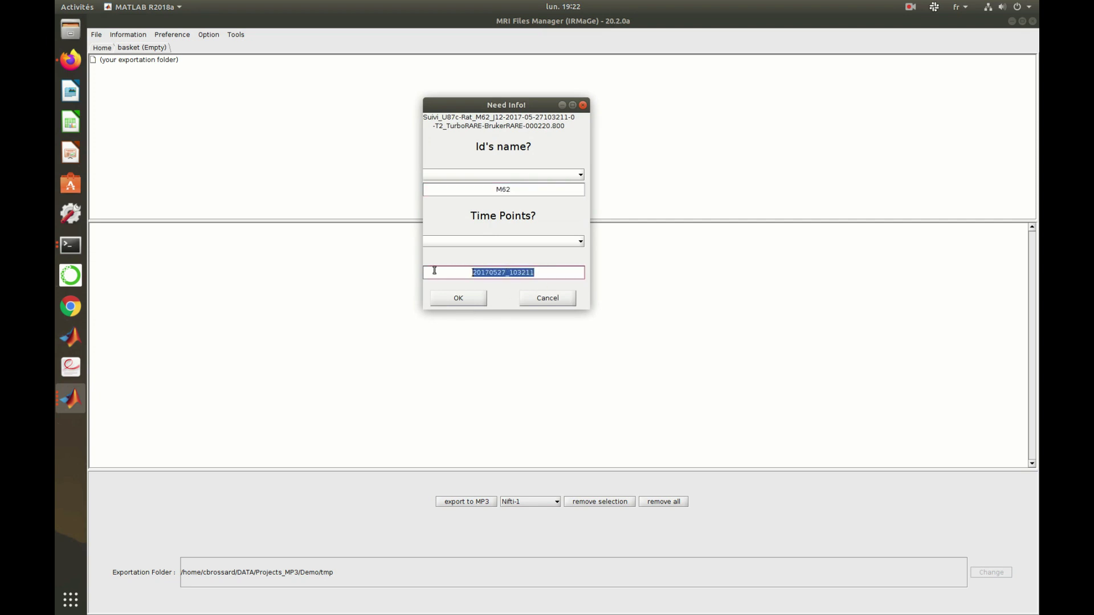
{"action": "key", "text": "BackSpace"}
{"action": "type", "text": "J12"}
{"action": "left_click", "coordinate": [458, 298]}
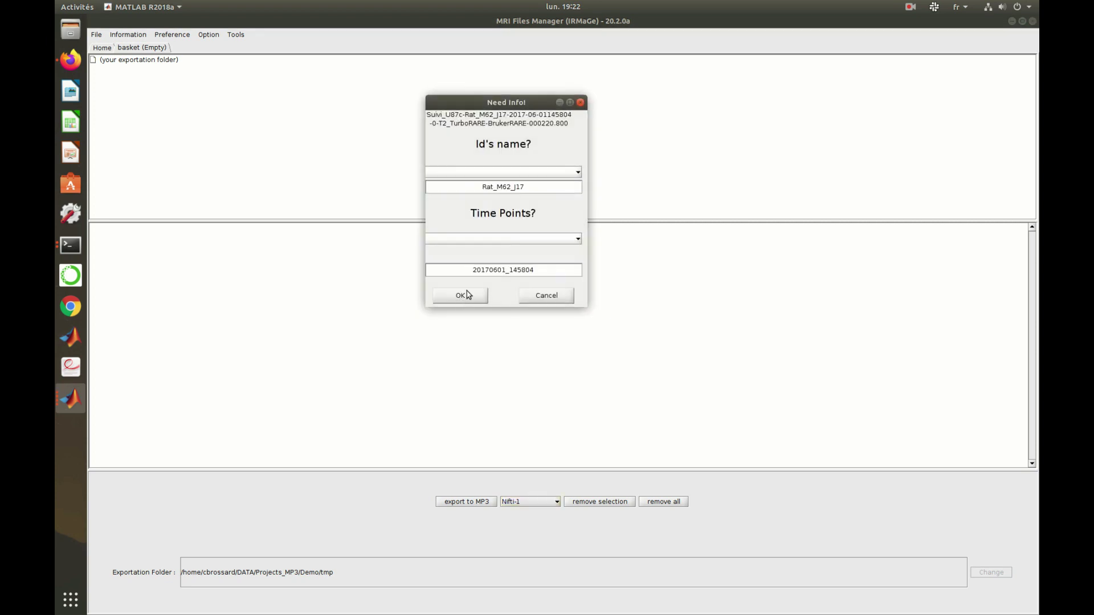
Import the next session as patient M62, time point J17
{"action": "left_click", "coordinate": [528, 173]}
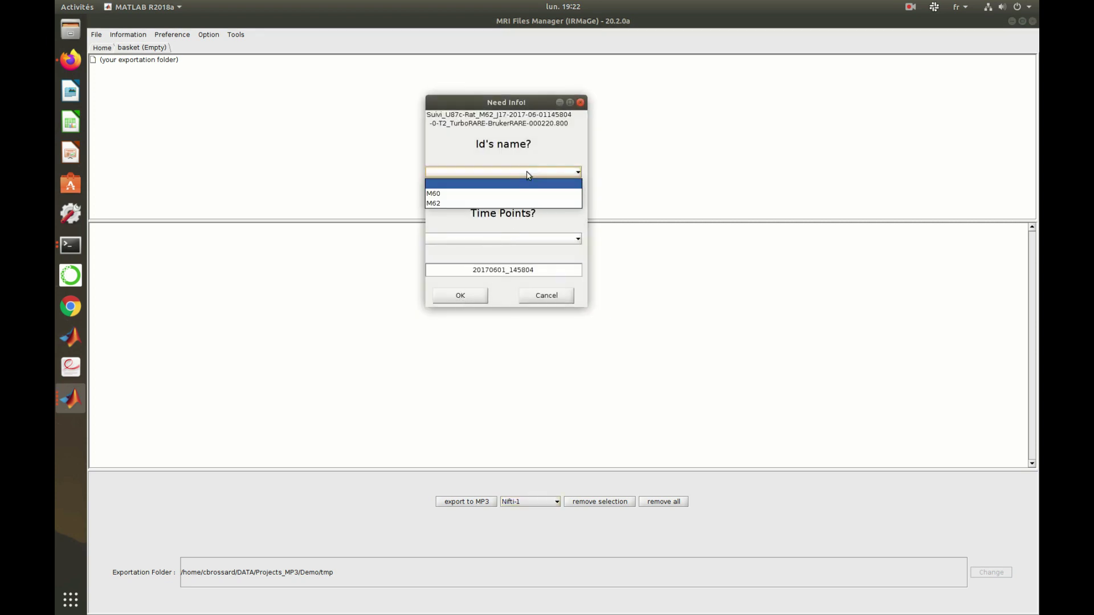
{"action": "left_click", "coordinate": [523, 204]}
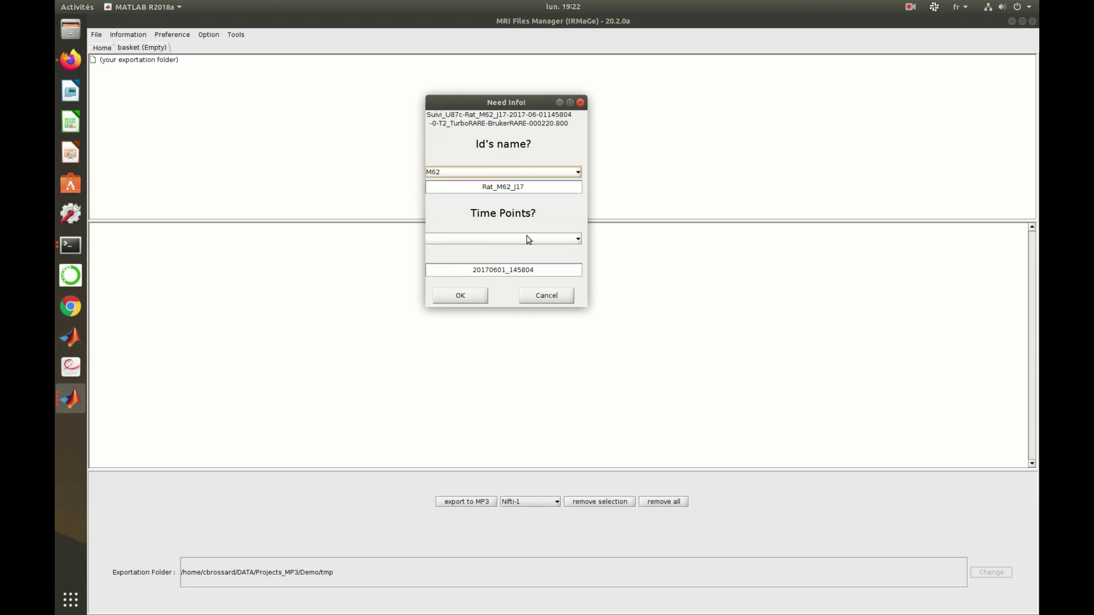
{"action": "double_click", "coordinate": [498, 268]}
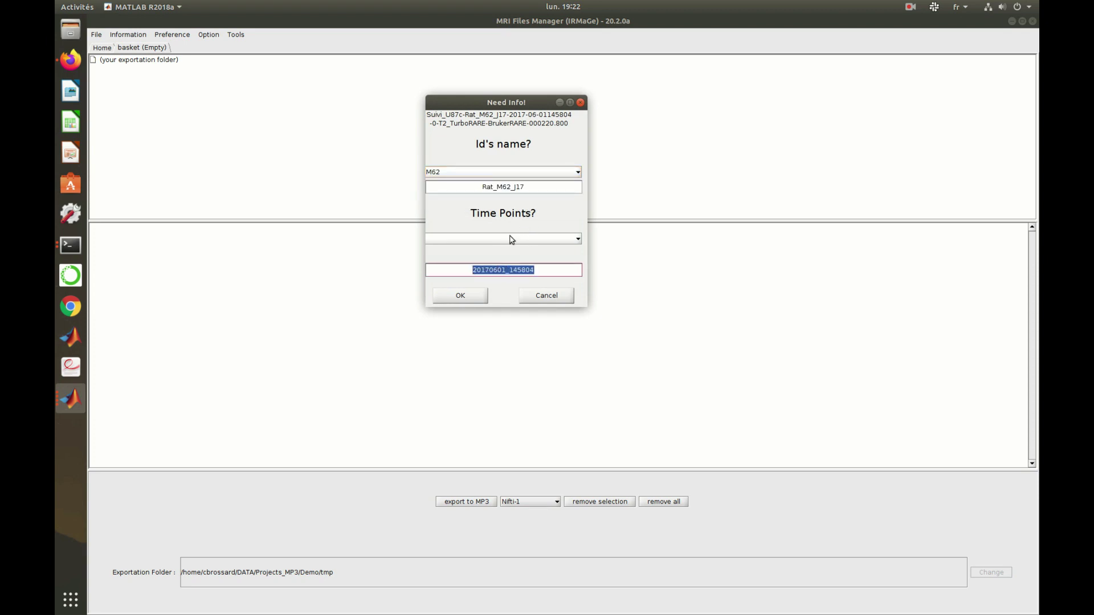
{"action": "left_click", "coordinate": [511, 238]}
{"action": "left_click", "coordinate": [523, 257]}
{"action": "double_click", "coordinate": [481, 266]}
{"action": "type", "text": "J17"}
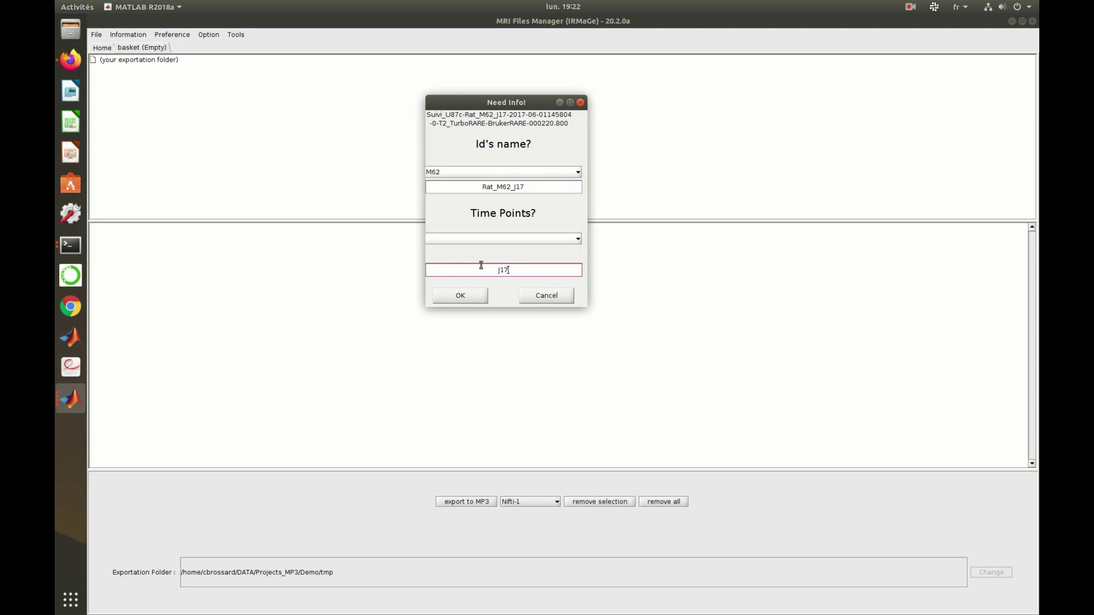
{"action": "left_click", "coordinate": [478, 296]}
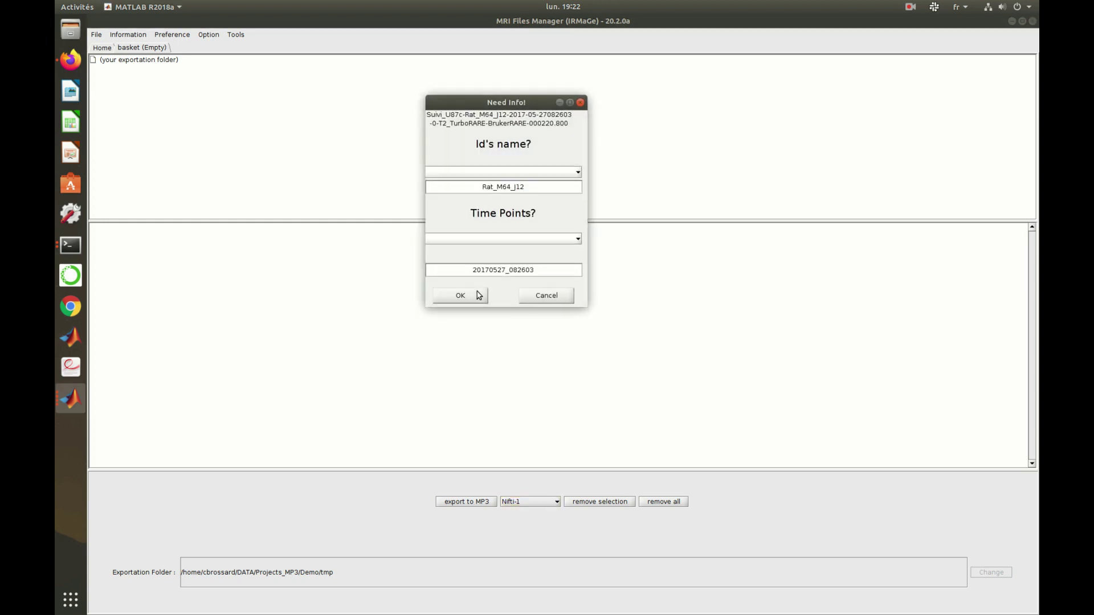
Import the next session as patient M64, time point J12
{"action": "left_click_drag", "start_coordinate": [538, 184], "coordinate": [462, 181]}
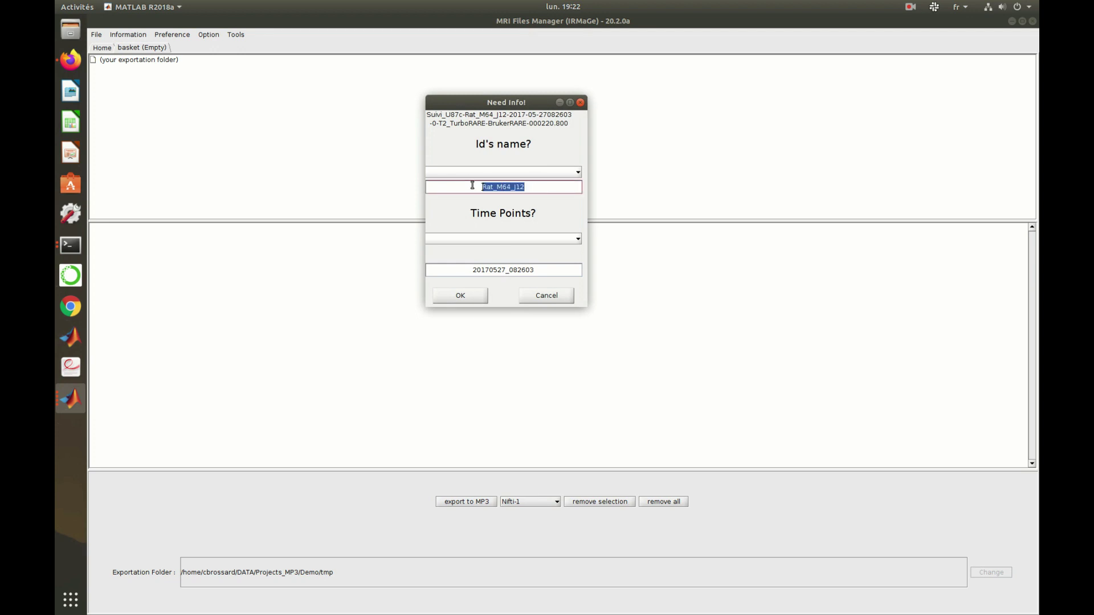
{"action": "type", "text": "M64"}
{"action": "left_click", "coordinate": [521, 239]}
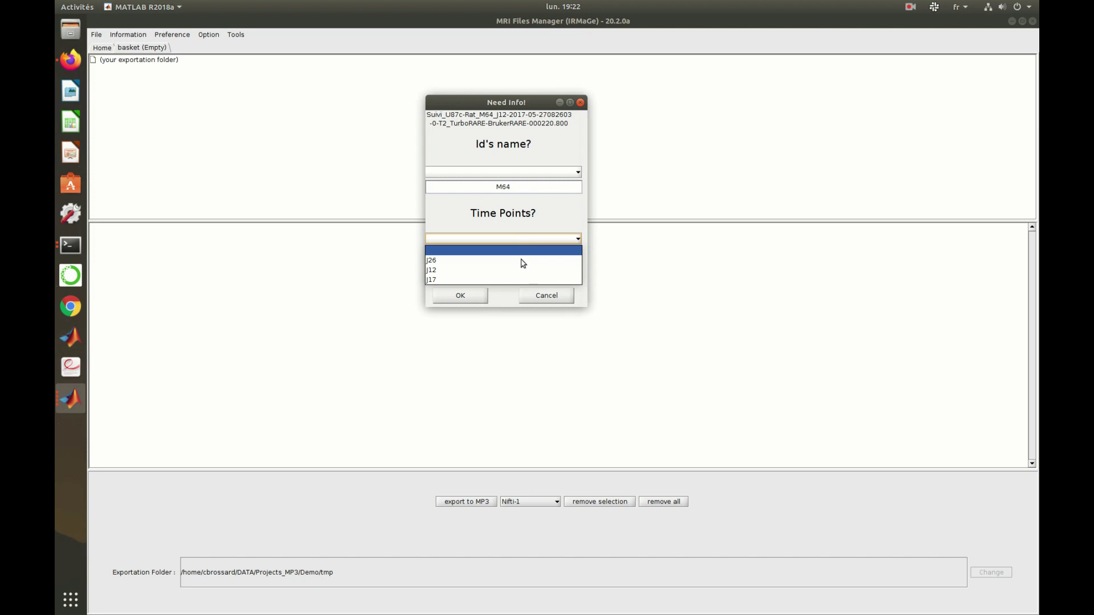
{"action": "left_click", "coordinate": [522, 269]}
{"action": "left_click", "coordinate": [474, 292]}
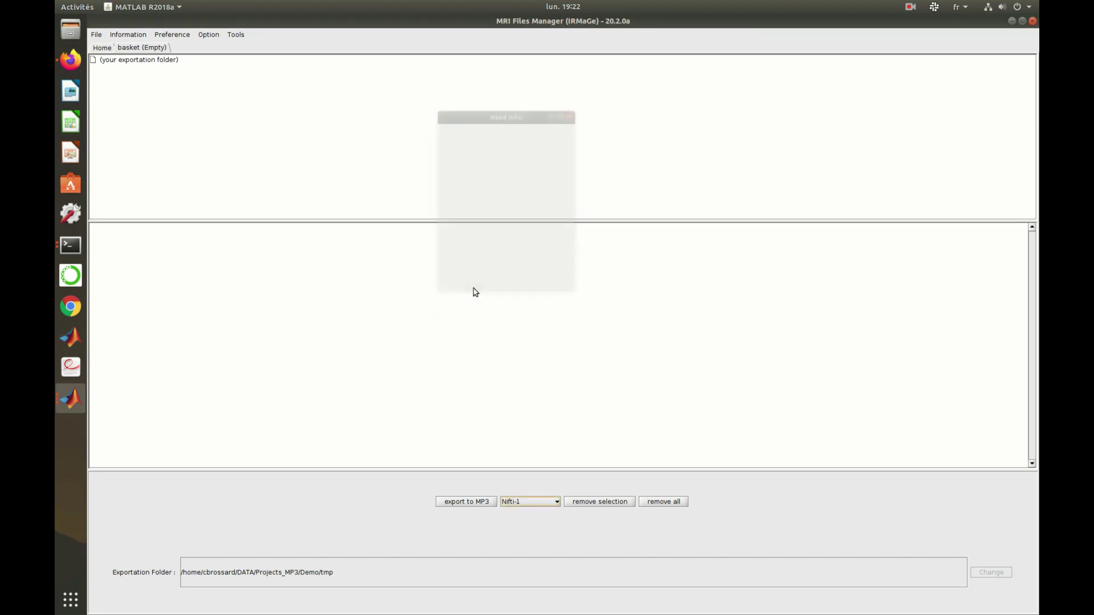
Import the next session as patient M64, time point J17
{"action": "left_click", "coordinate": [516, 183]}
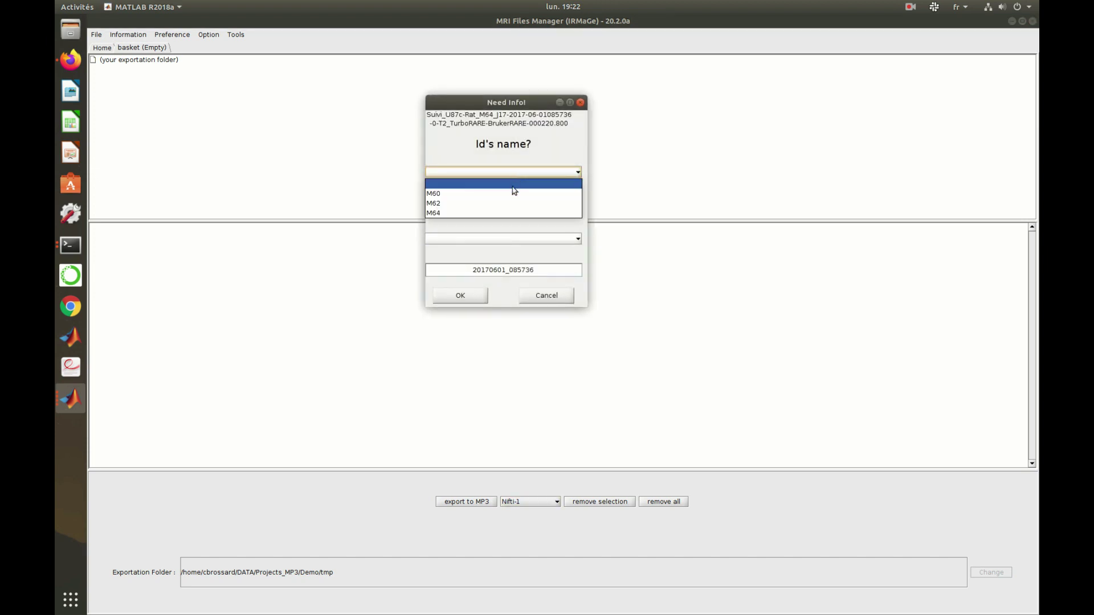
{"action": "left_click", "coordinate": [508, 212]}
{"action": "left_click", "coordinate": [509, 241]}
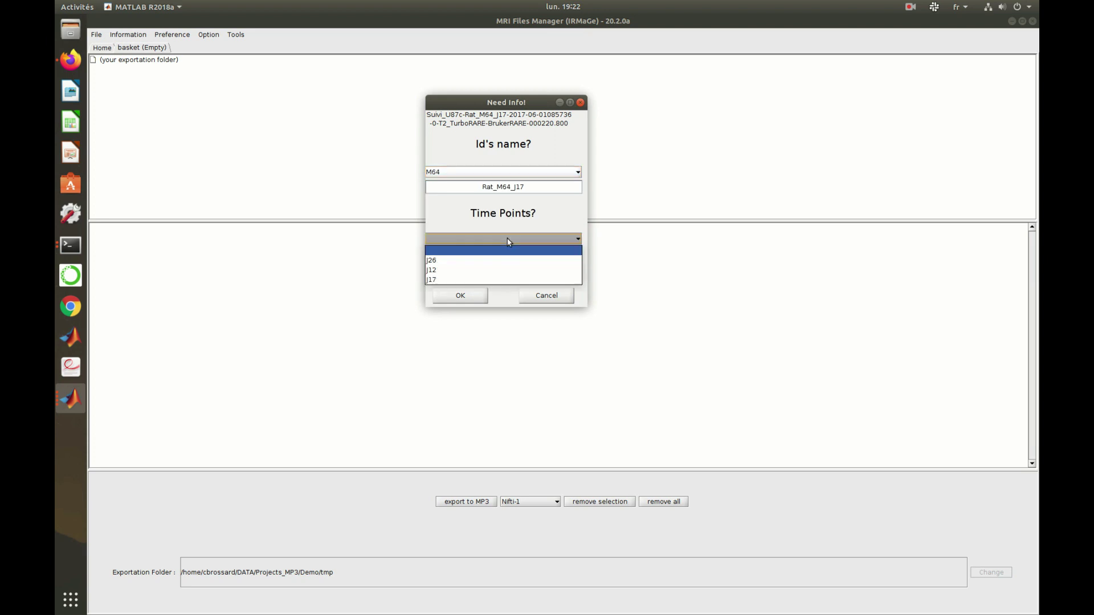
{"action": "left_click", "coordinate": [504, 280]}
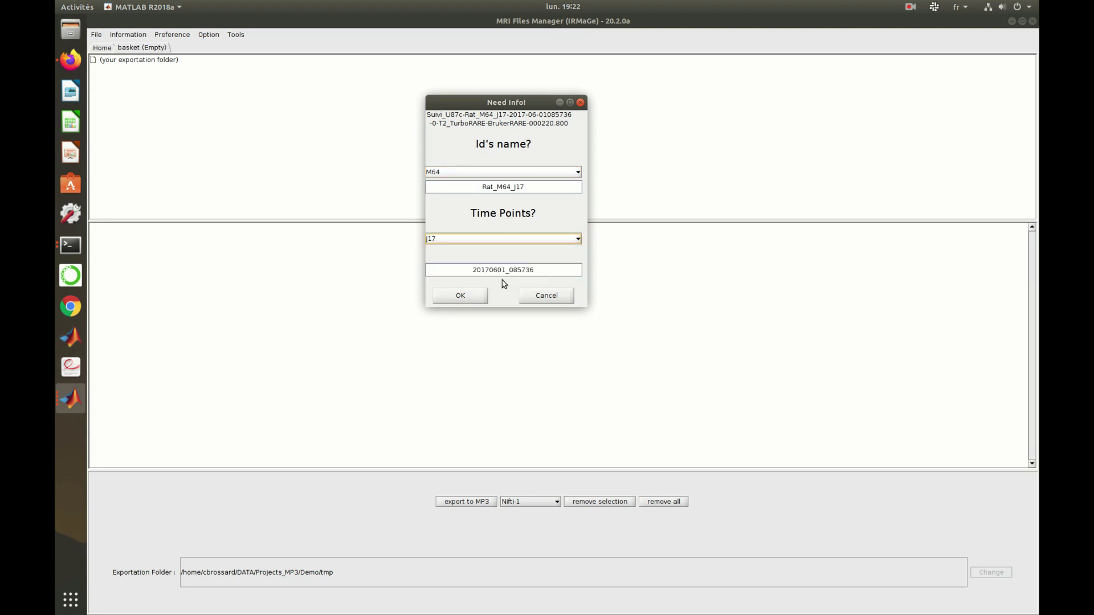
{"action": "left_click", "coordinate": [465, 296]}
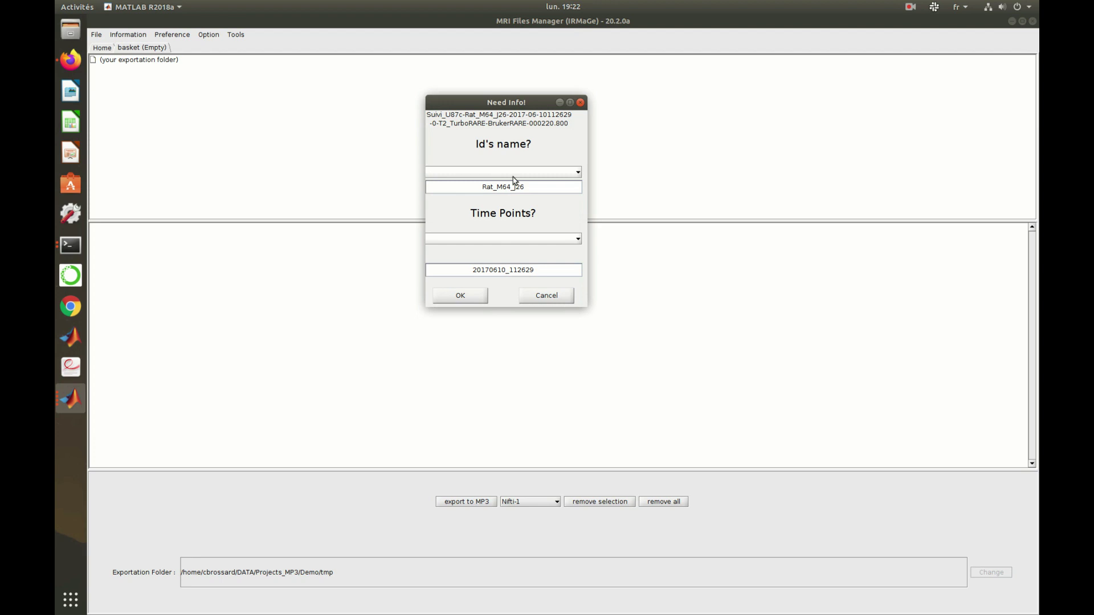
Import the last session as patient M64, time point J26
{"action": "left_click", "coordinate": [513, 172]}
{"action": "left_click", "coordinate": [498, 217]}
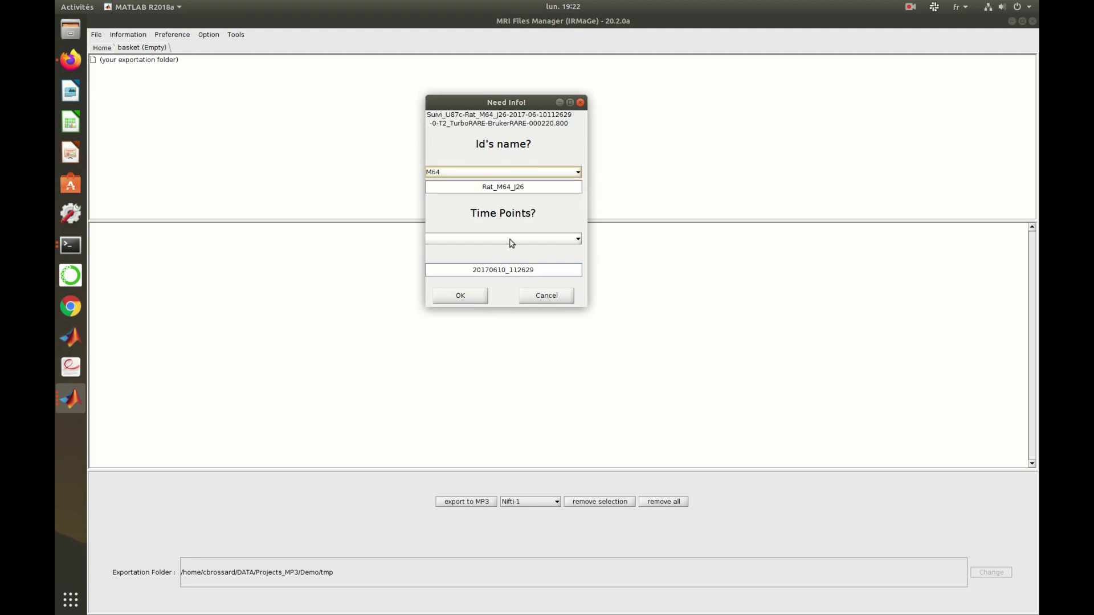
{"action": "left_click", "coordinate": [511, 239]}
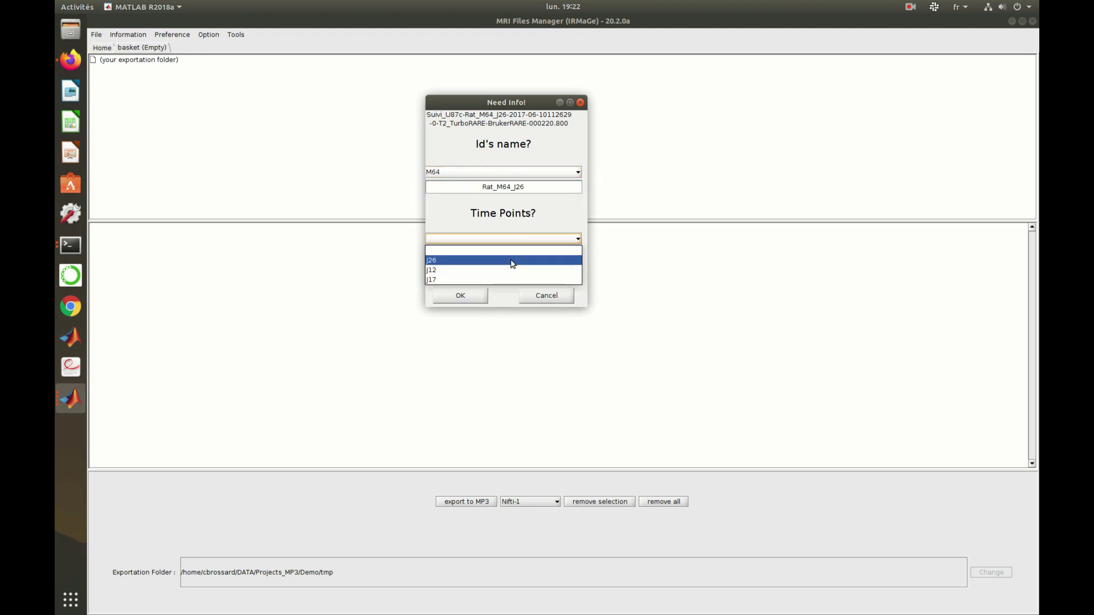
{"action": "left_click", "coordinate": [513, 261]}
{"action": "left_click", "coordinate": [474, 299]}
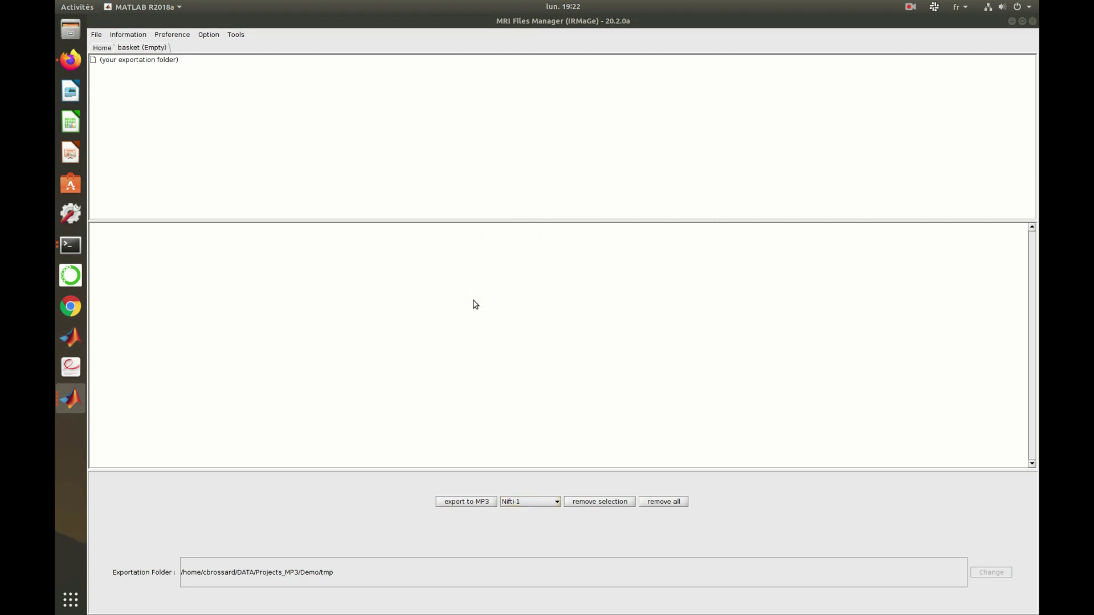
{"action": "left_click", "coordinate": [546, 219]}
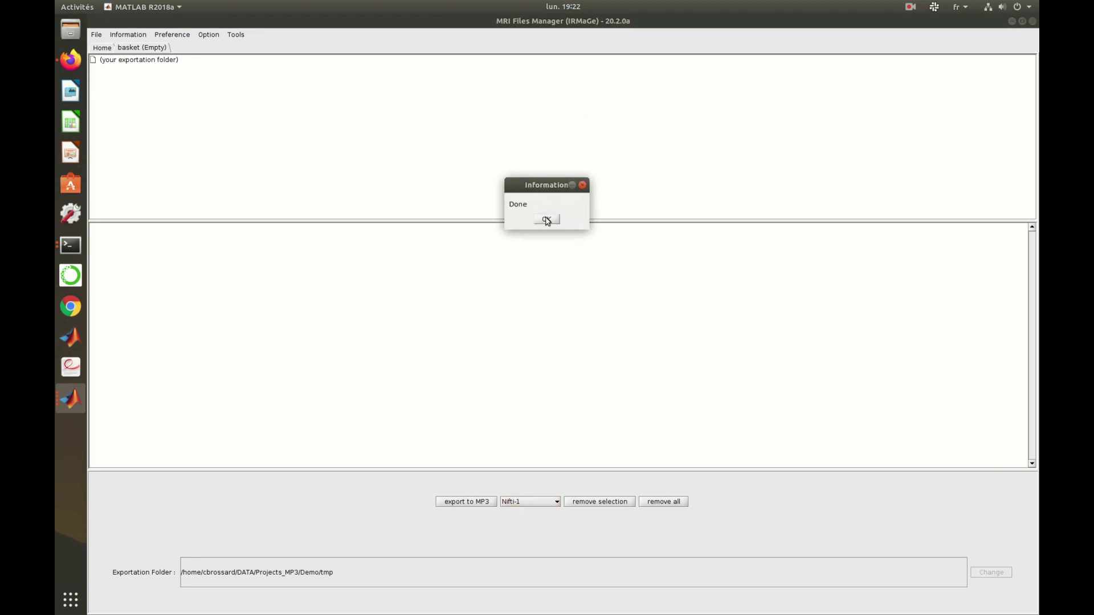
{"action": "left_click", "coordinate": [546, 219]}
Close the files manager and rename the eb_MGEFIDSE scan to eb_MGEFIDSE_pre
{"action": "left_click", "coordinate": [1032, 22]}
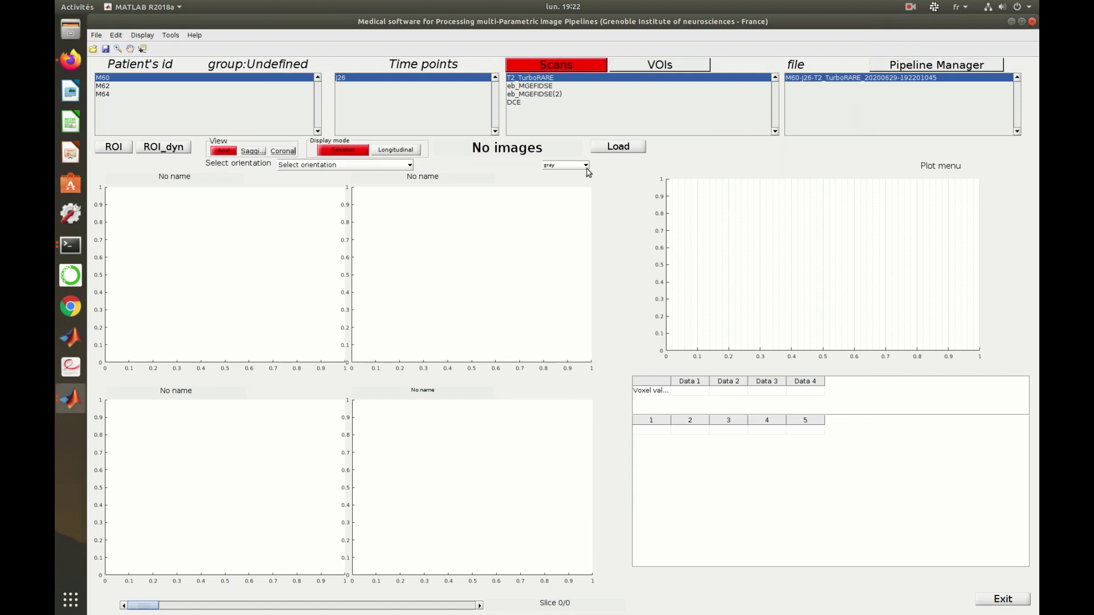
{"action": "left_click", "coordinate": [562, 86]}
{"action": "right_click", "coordinate": [561, 88]}
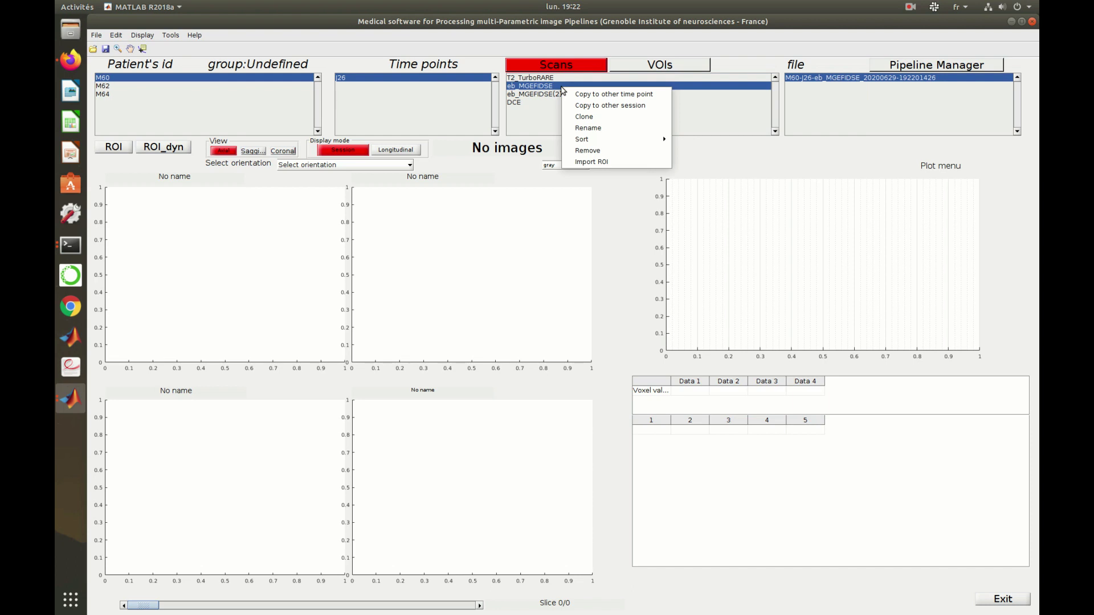
{"action": "left_click", "coordinate": [589, 128]}
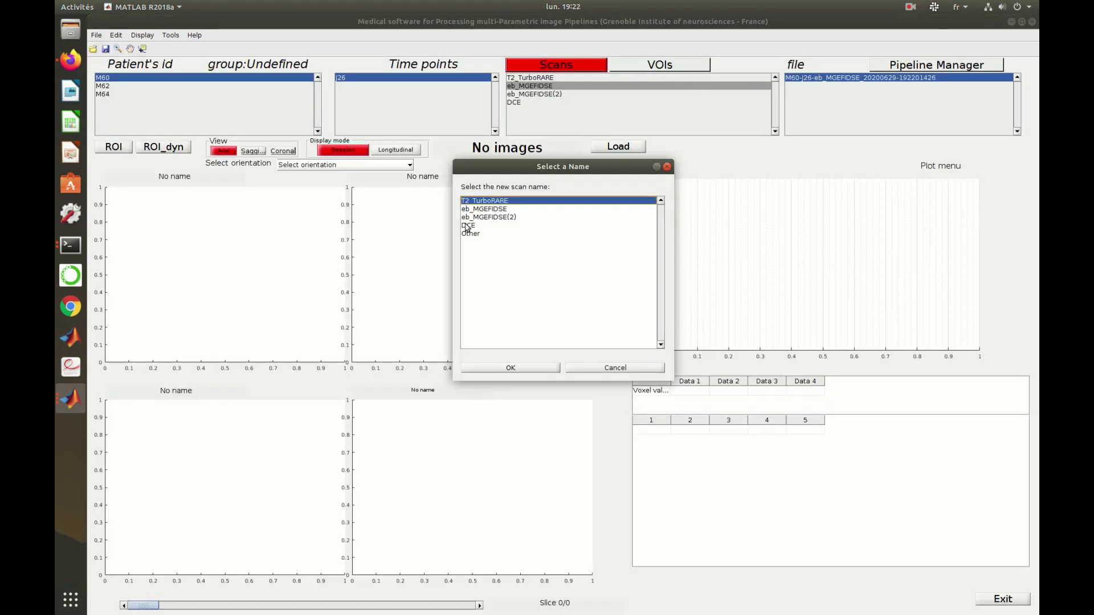
{"action": "double_click", "coordinate": [473, 234]}
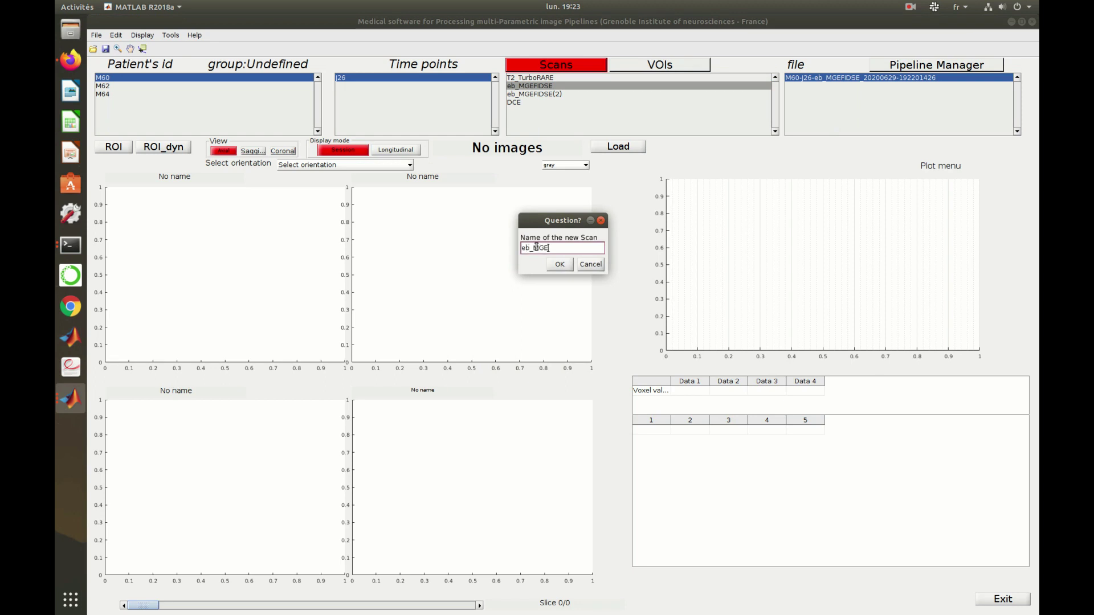
{"action": "type", "text": "eb_MGEFIDSE_pre"}
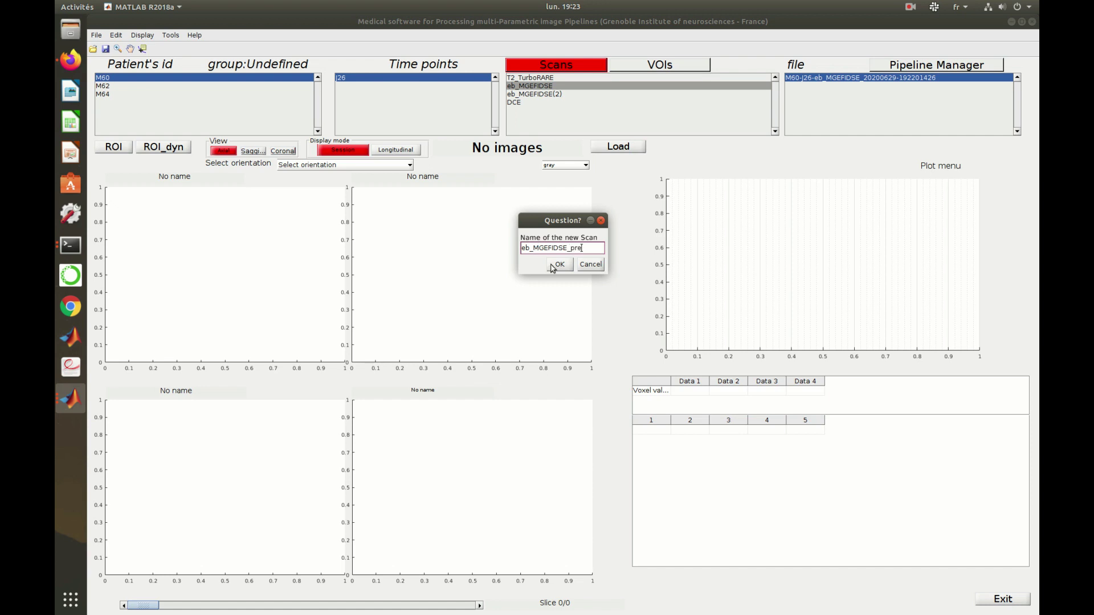
{"action": "left_click", "coordinate": [558, 264]}
{"action": "left_click", "coordinate": [561, 259]}
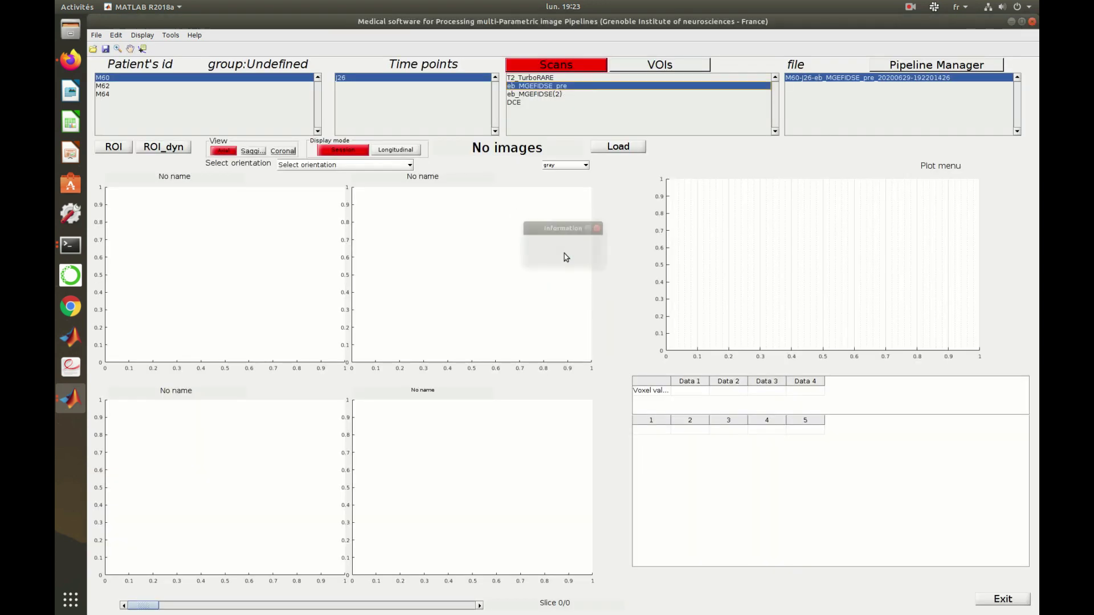
Rename the eb_MGEFIDSE(2) scan to eb_MGEFIDSE_post
{"action": "left_click", "coordinate": [539, 94]}
{"action": "right_click", "coordinate": [539, 96]}
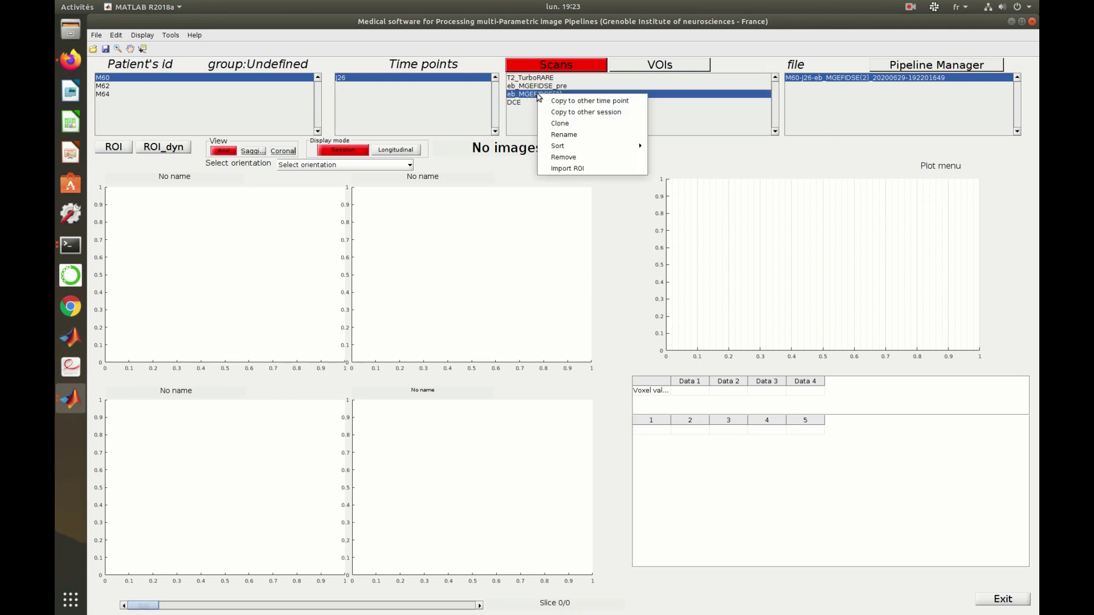
{"action": "left_click", "coordinate": [563, 134]}
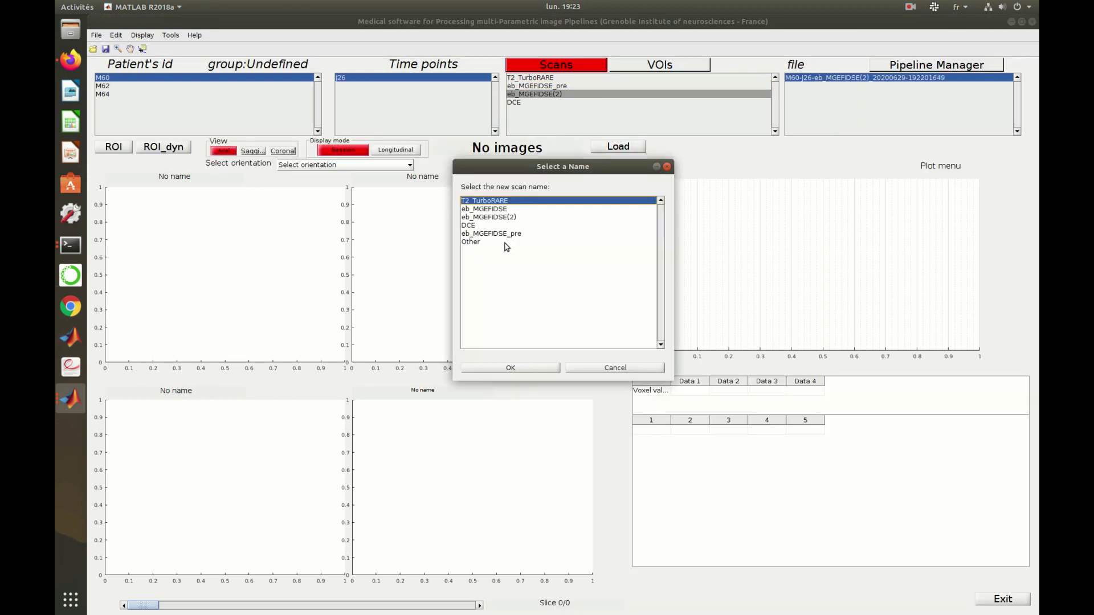
{"action": "double_click", "coordinate": [506, 242]}
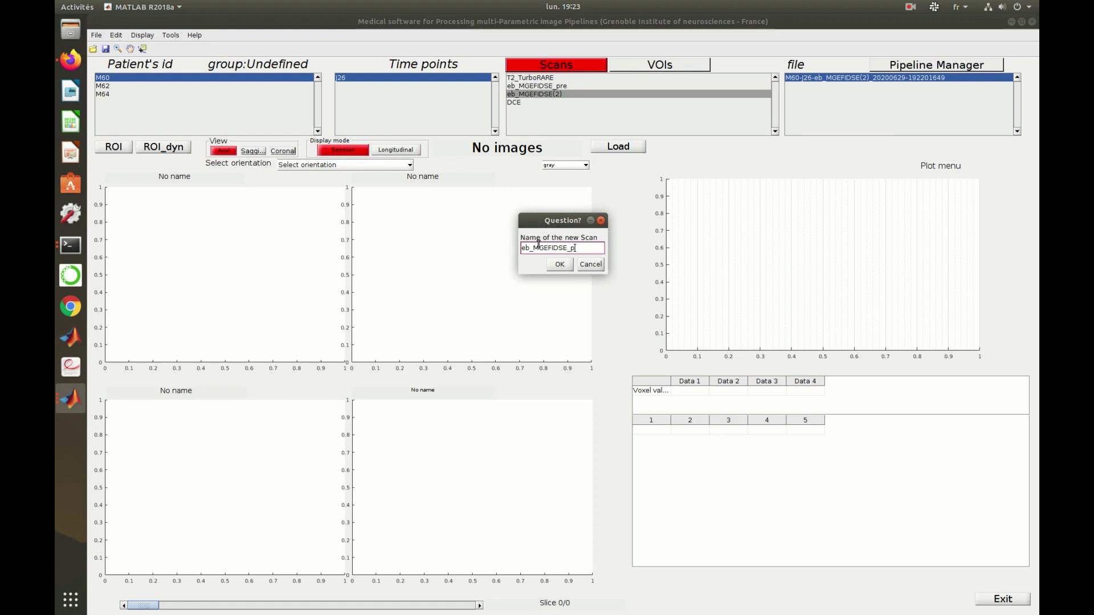
{"action": "left_click", "coordinate": [559, 264]}
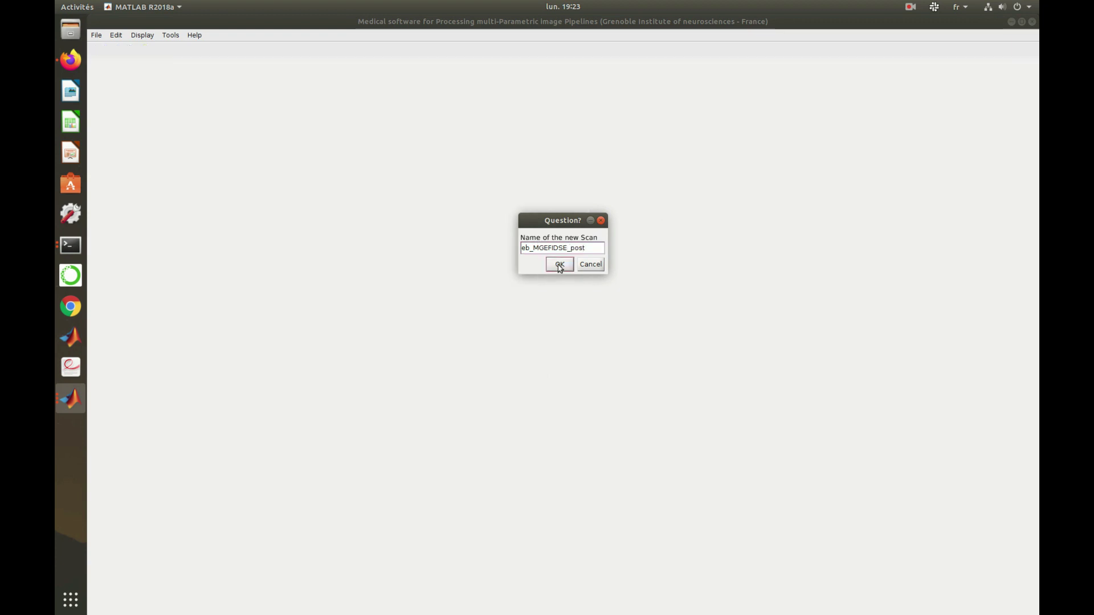
{"action": "left_click", "coordinate": [562, 262]}
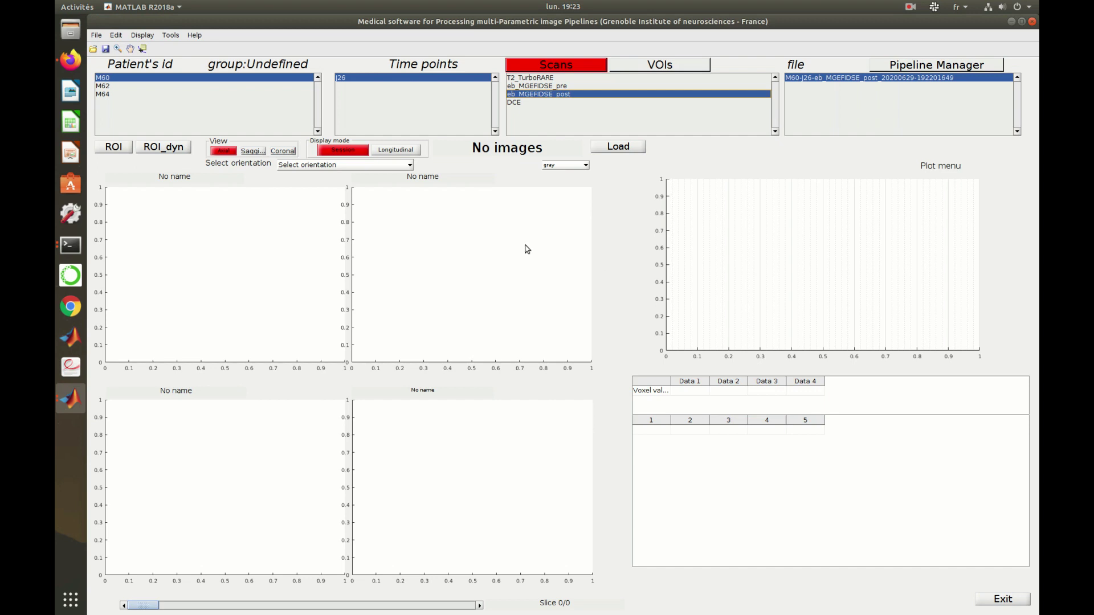
Rename eb_MGEFIDSE to eb_MGEFIDSE_pre across the database via Rename From Database > Parameters
{"action": "left_click", "coordinate": [173, 36]}
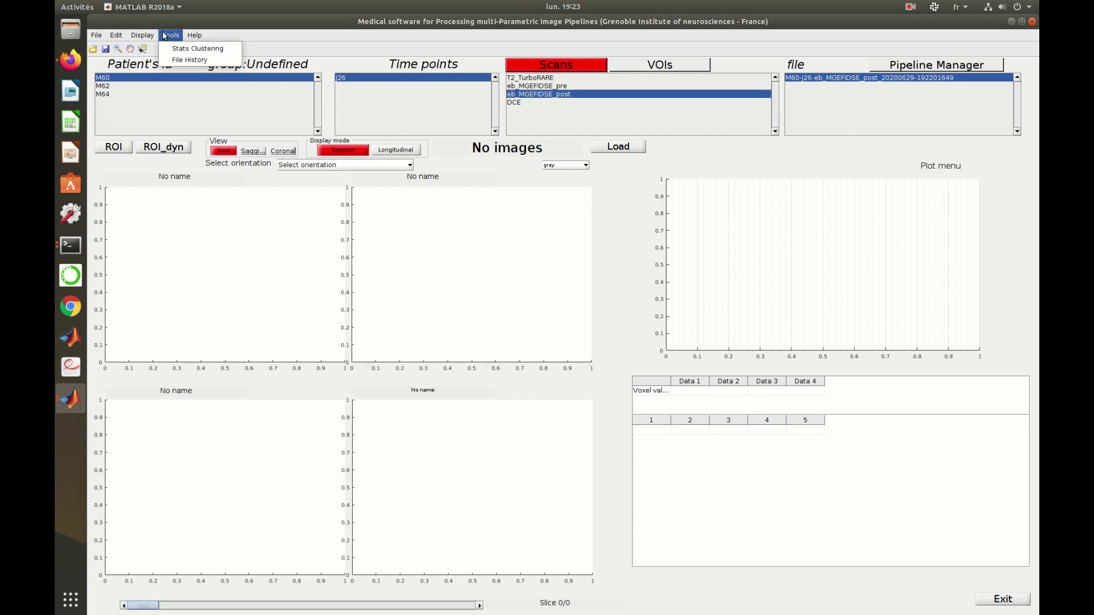
{"action": "mouse_move", "coordinate": [119, 36]}
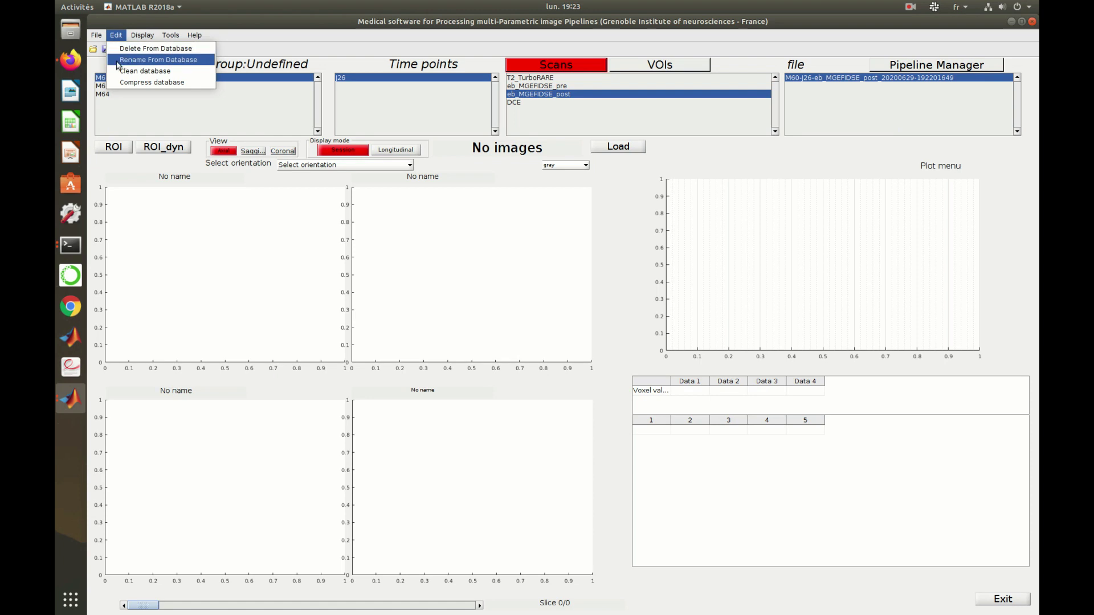
{"action": "left_click", "coordinate": [158, 60]}
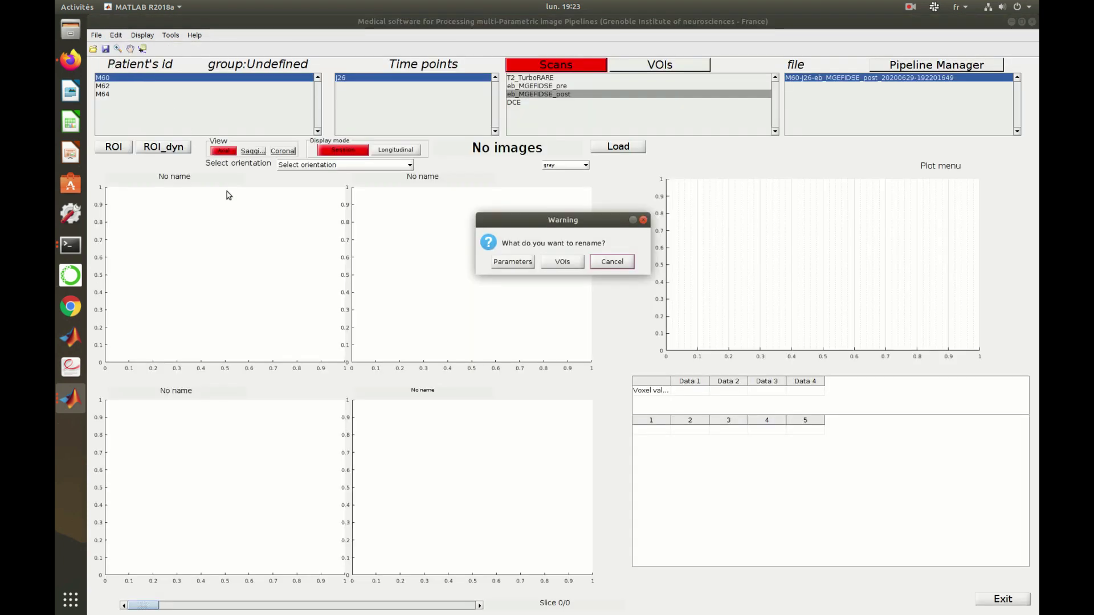
{"action": "left_click", "coordinate": [520, 262]}
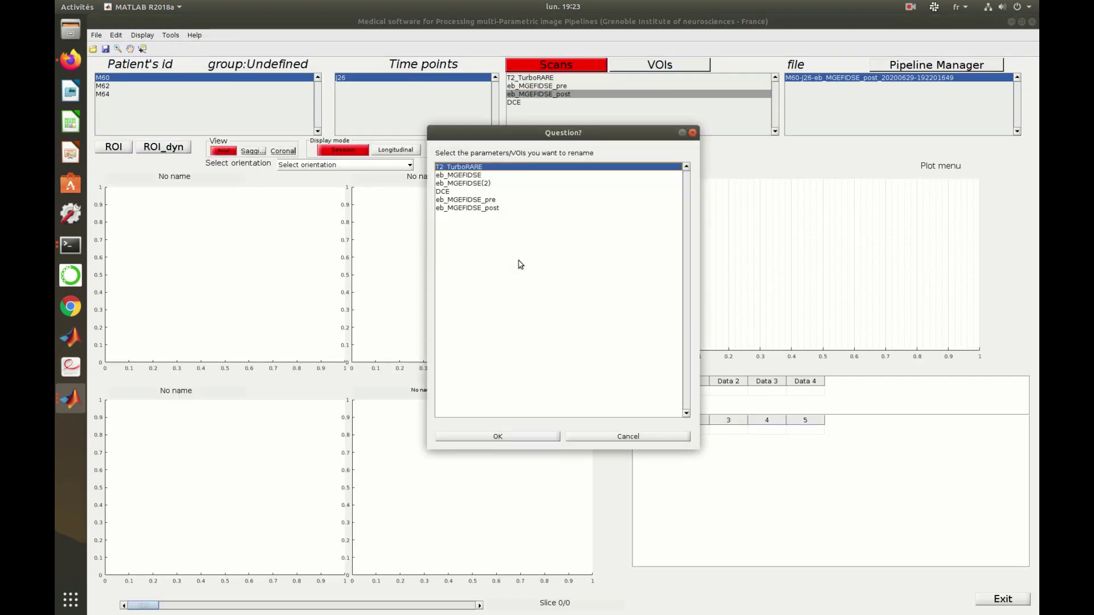
{"action": "left_click", "coordinate": [487, 176]}
{"action": "left_click", "coordinate": [515, 437]}
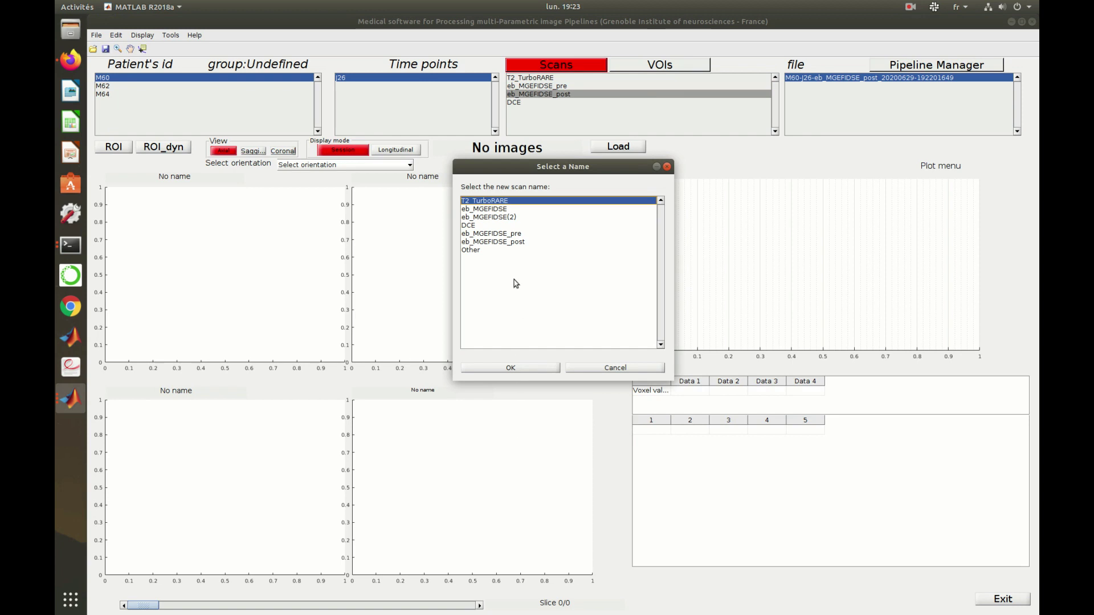
{"action": "left_click", "coordinate": [510, 234]}
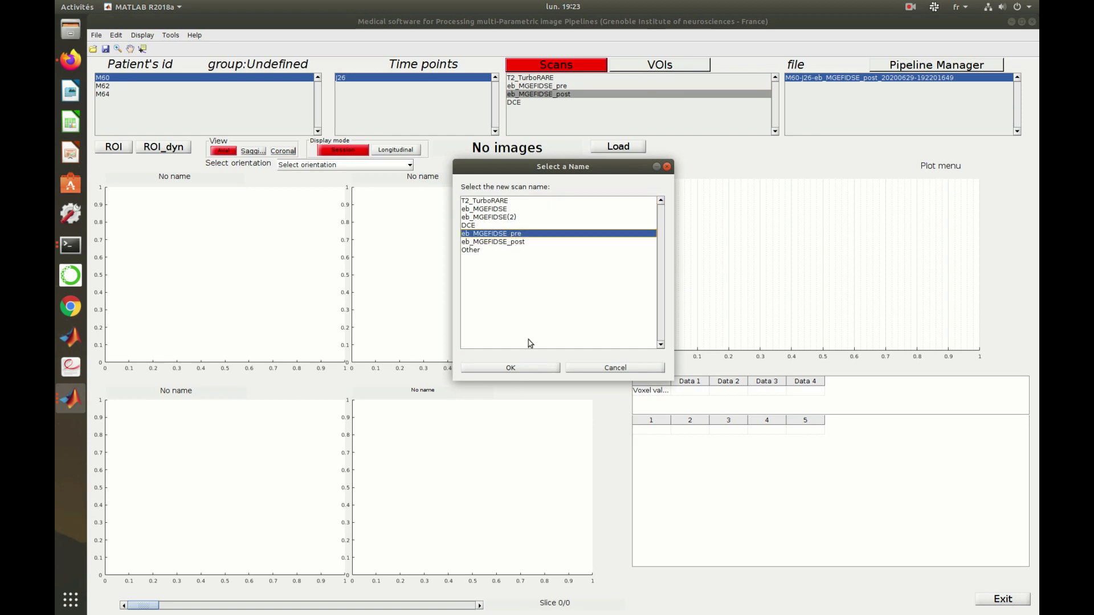
{"action": "left_click", "coordinate": [525, 369]}
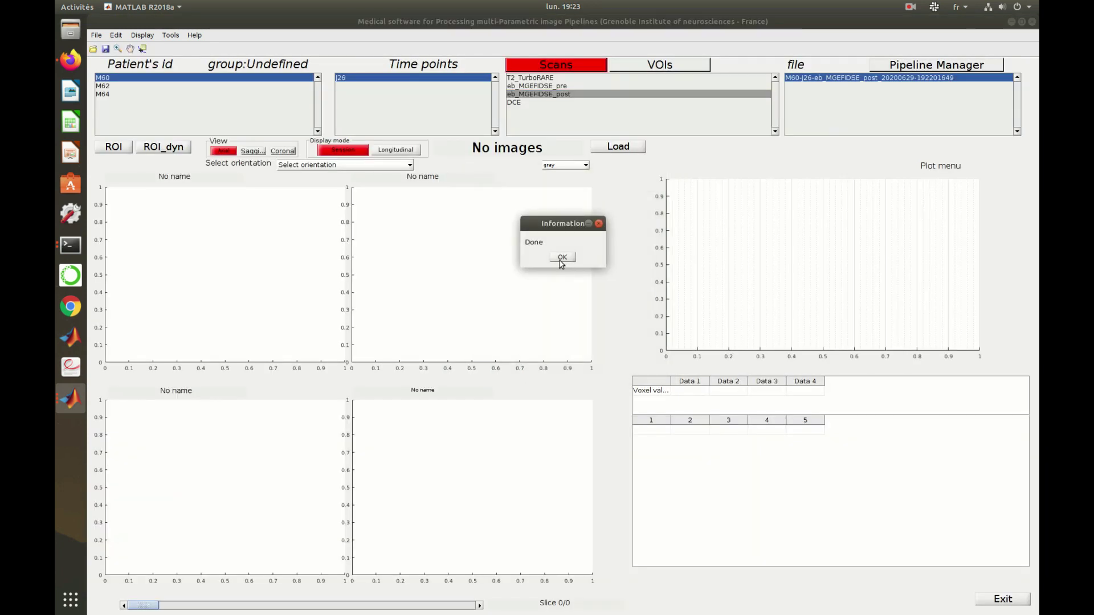
{"action": "left_click", "coordinate": [564, 256]}
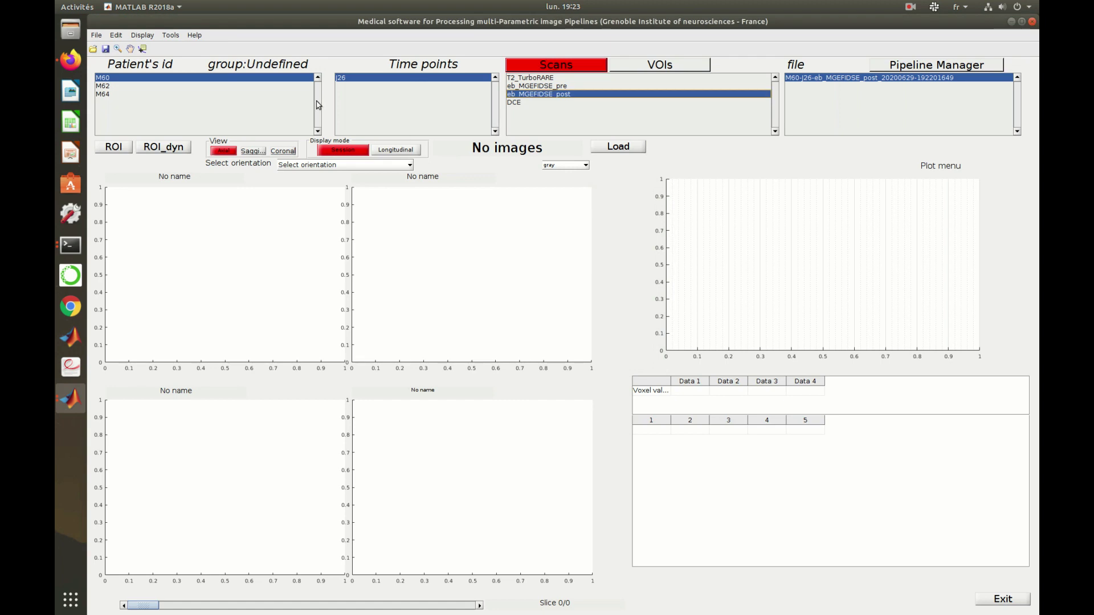
Rename eb_MGEFIDSE(2) to eb_MGEFIDSE_post across the whole database
{"action": "left_click", "coordinate": [115, 34]}
{"action": "left_click", "coordinate": [123, 59]}
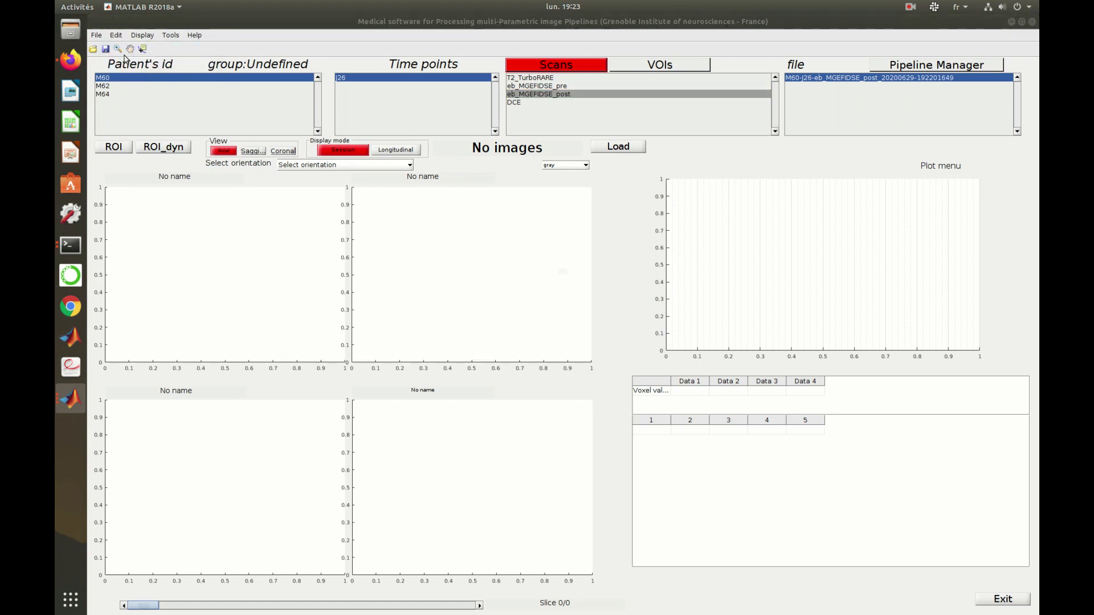
{"action": "left_click", "coordinate": [512, 262]}
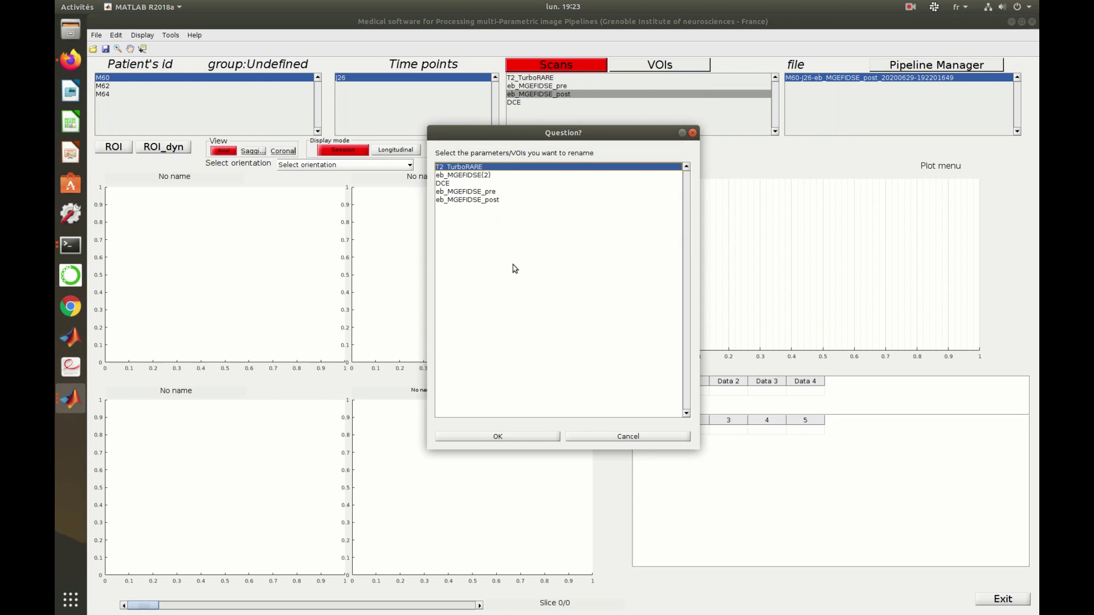
{"action": "left_click", "coordinate": [491, 177]}
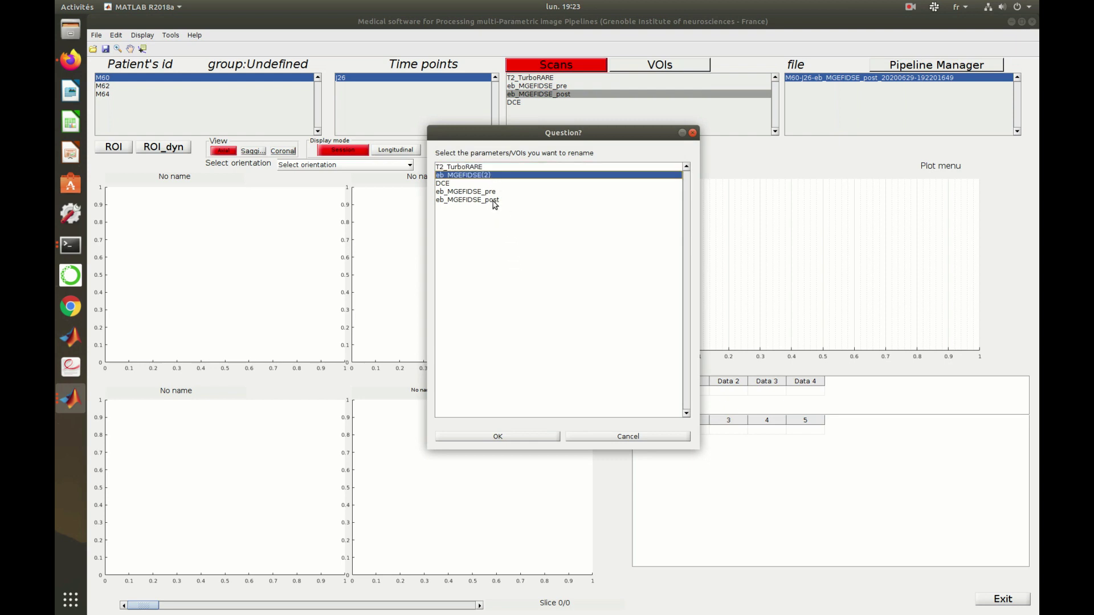
{"action": "left_click", "coordinate": [519, 436]}
{"action": "left_click", "coordinate": [489, 235]}
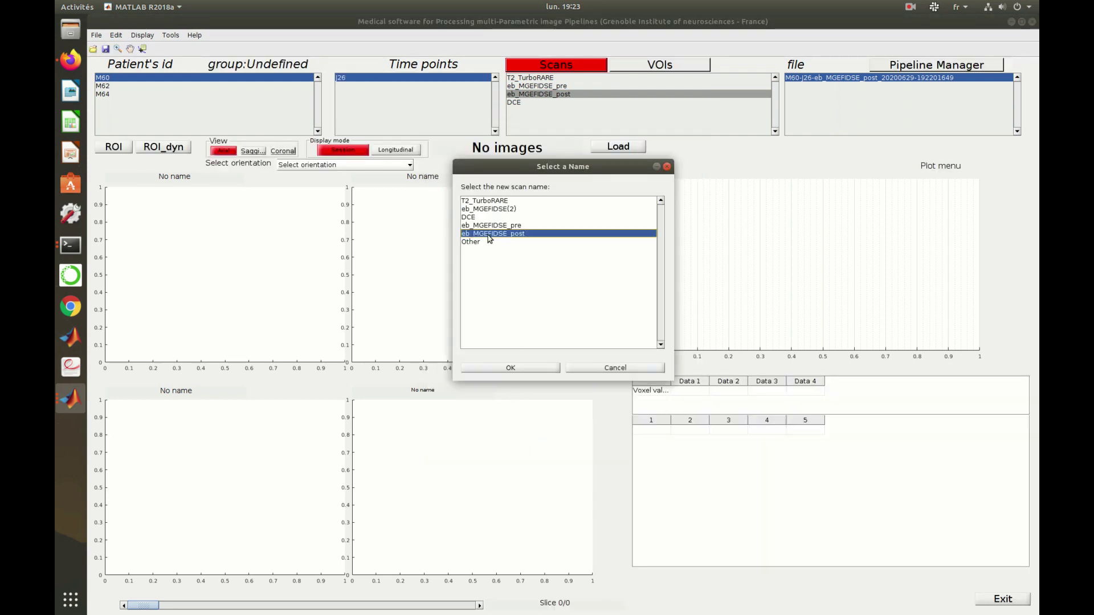
{"action": "left_click", "coordinate": [520, 368]}
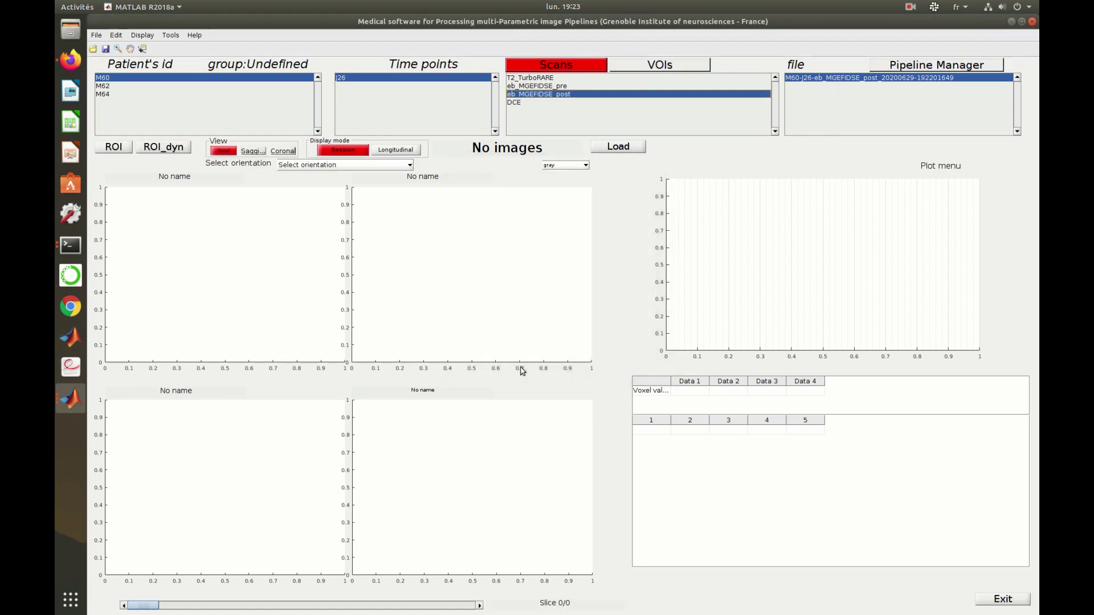
Browse patients M62 and M64 and open M64's J26 session to check the renamed scans
{"action": "left_click", "coordinate": [564, 258]}
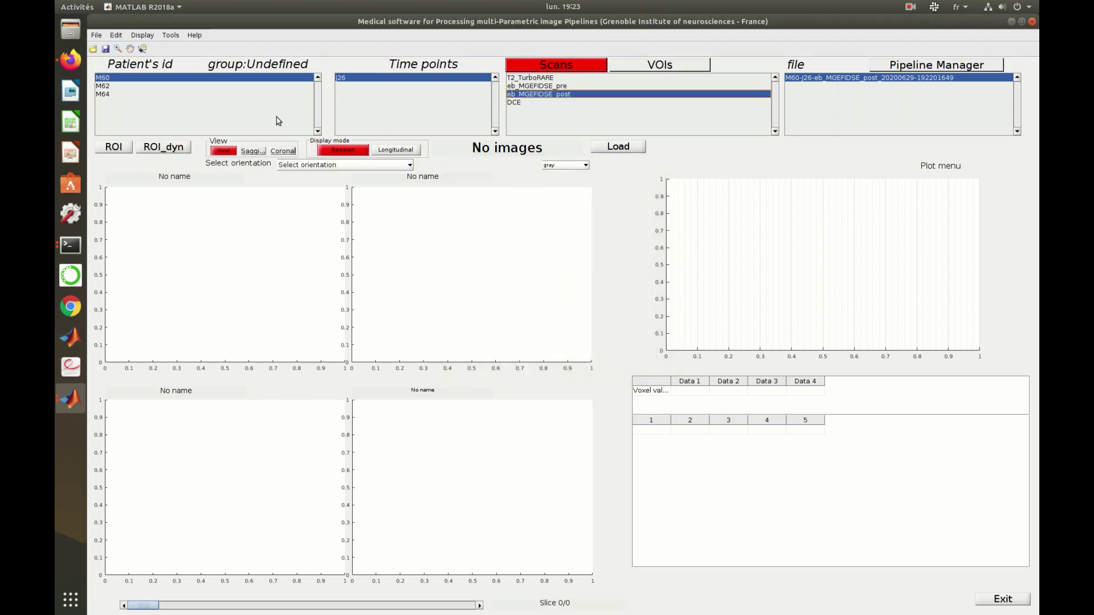
{"action": "left_click", "coordinate": [117, 86]}
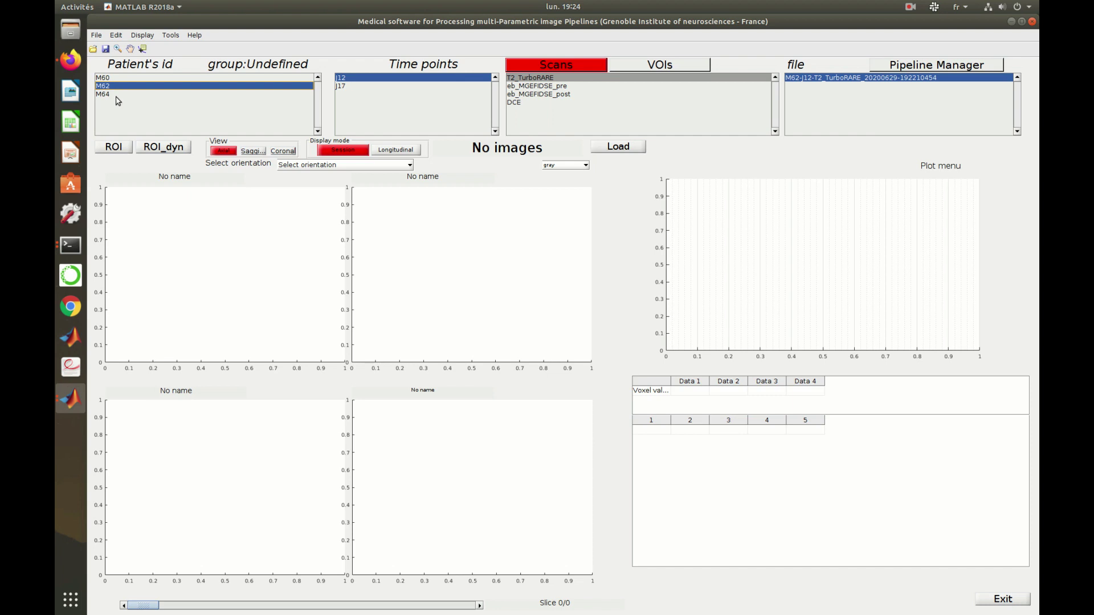
{"action": "left_click", "coordinate": [117, 95]}
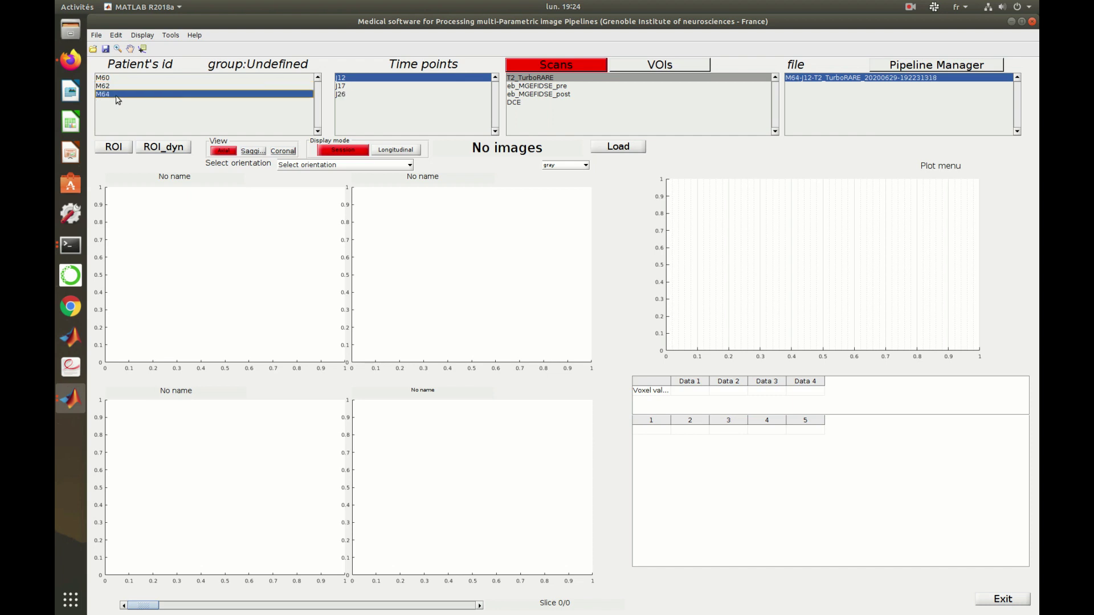
{"action": "left_click", "coordinate": [345, 86]}
{"action": "left_click", "coordinate": [353, 95]}
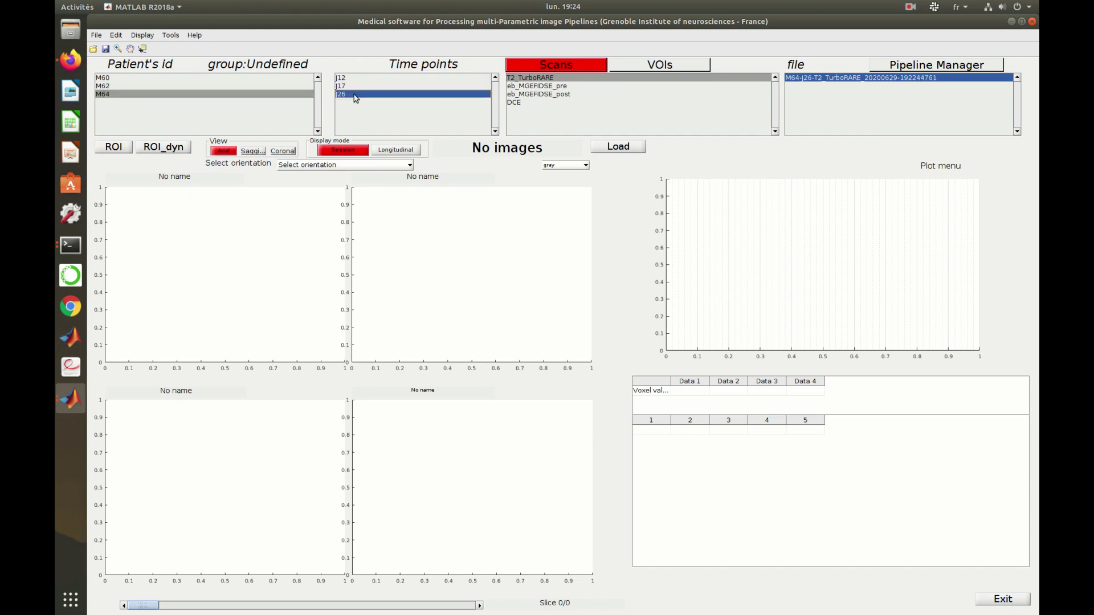